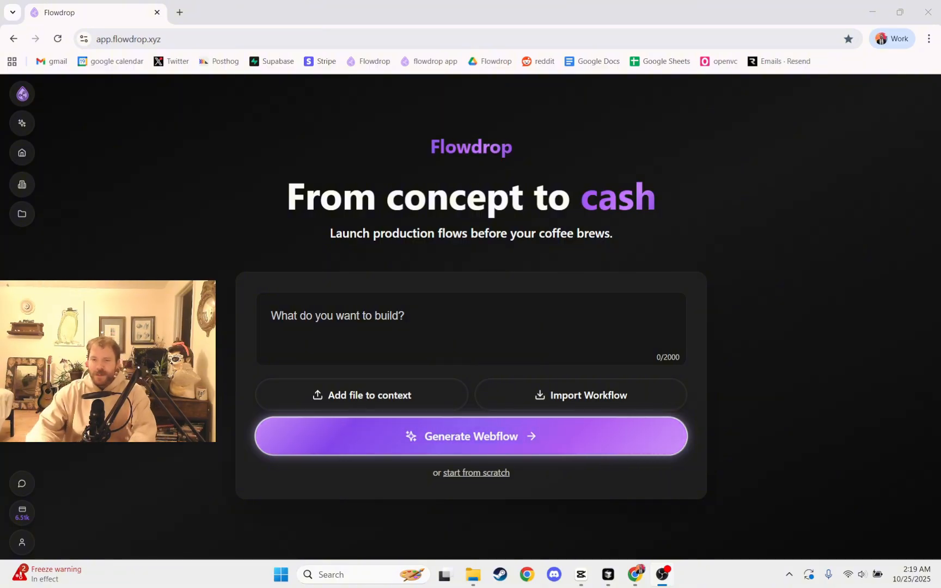
Look over the contact rows in the Test email list spreadsheet, covering the Email, Name, Role and Business columns.
{"action": "left_click", "coordinate": [345, 315]}
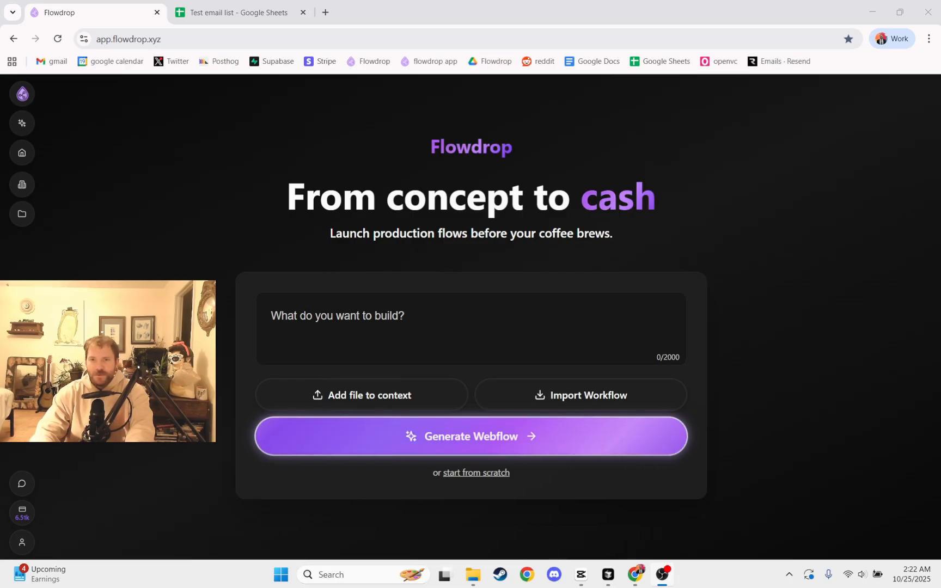
{"action": "left_click", "coordinate": [208, 10]}
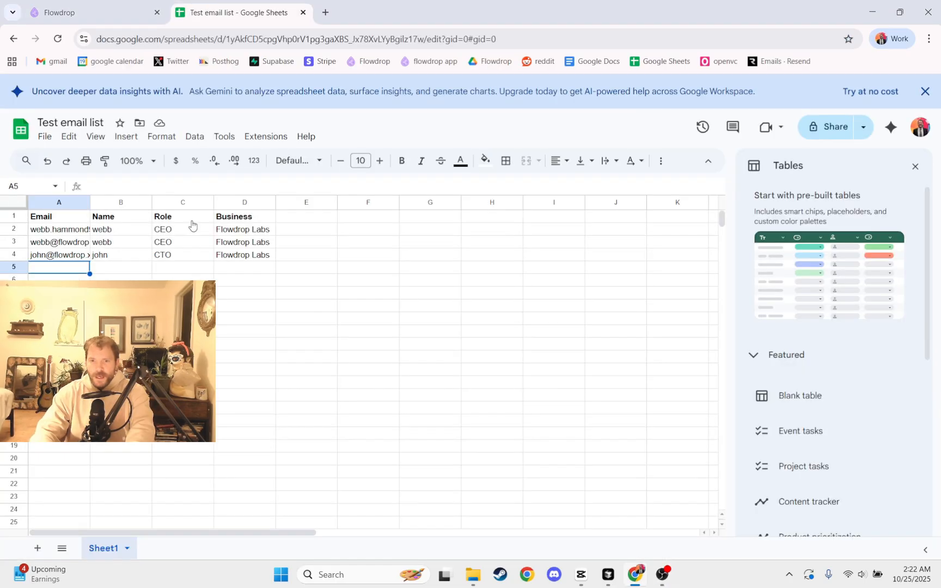
{"action": "left_click", "coordinate": [55, 234]}
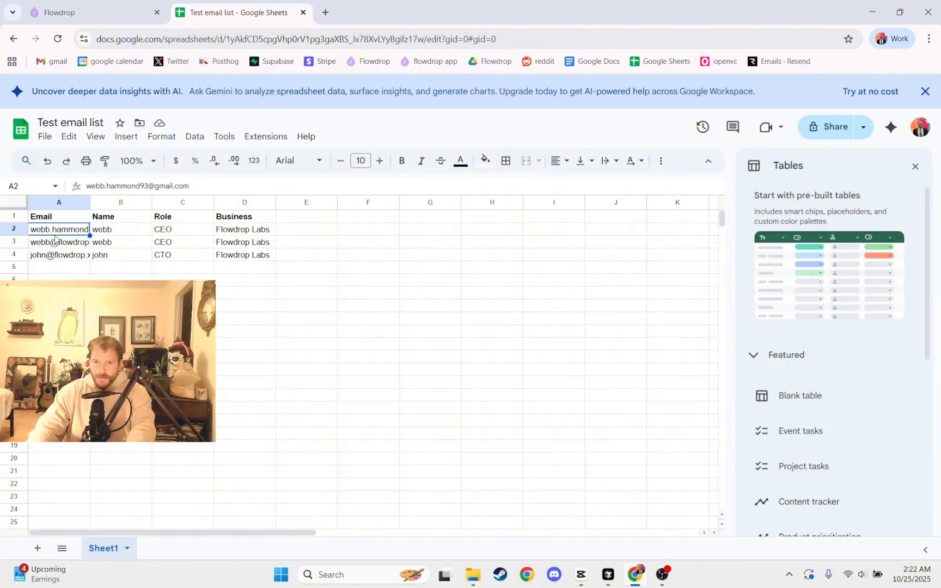
{"action": "key", "text": "Down"}
{"action": "key", "text": "Down"}
{"action": "key", "text": "Down"}
{"action": "key", "text": "Right"}
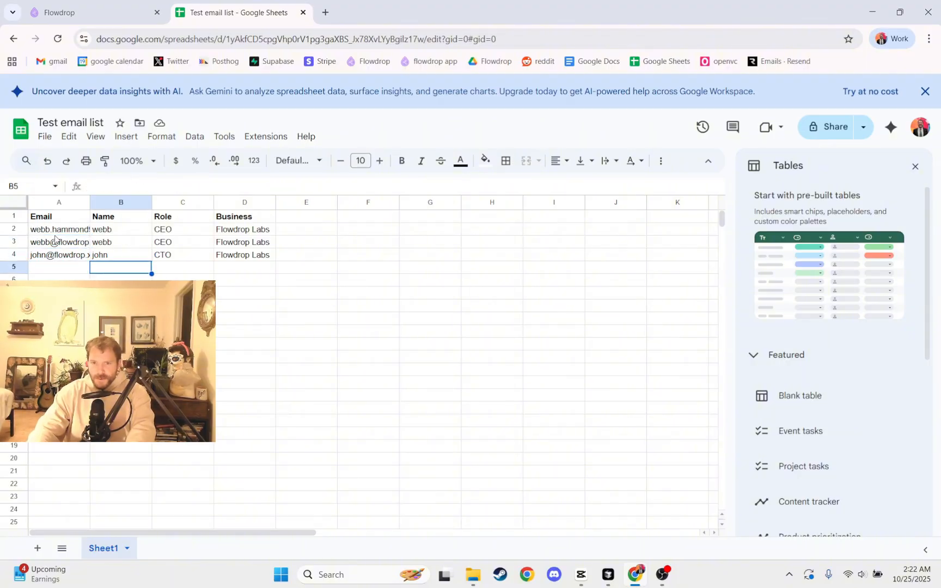
{"action": "key", "text": "Right"}
{"action": "key", "text": "Right"}
{"action": "key", "text": "Left"}
{"action": "key", "text": "Left"}
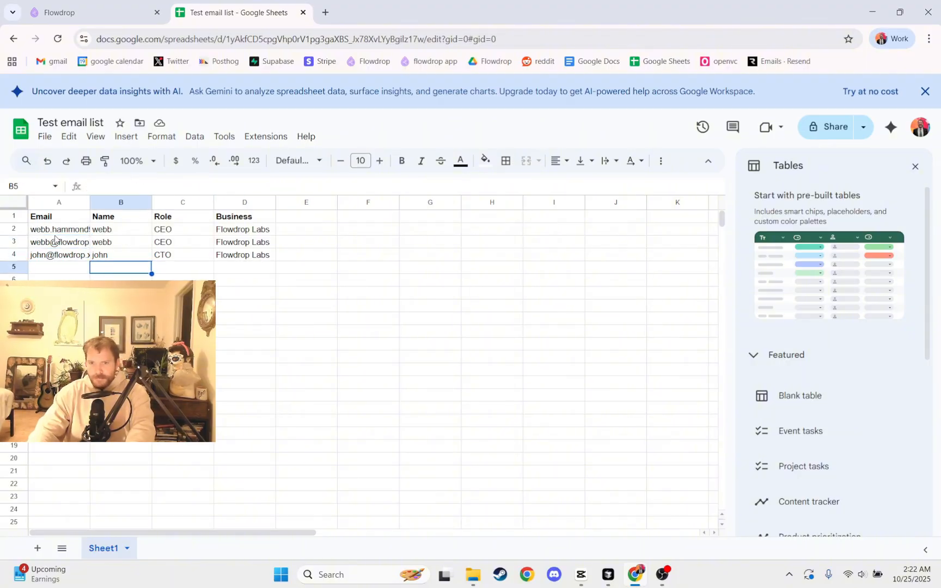
{"action": "key", "text": "Left"}
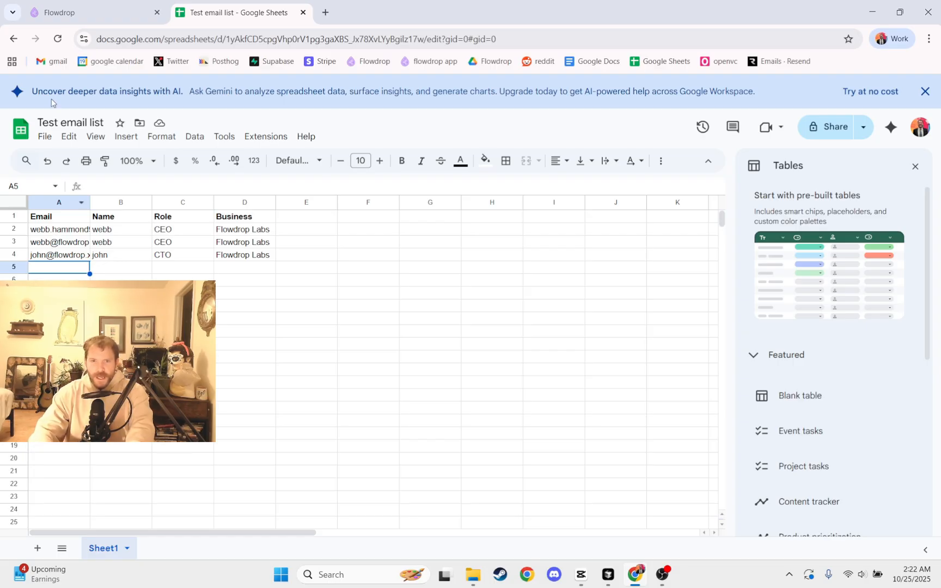
Generate a webflow from "i want to make a workflow that generates some personalized emails for my email list to explain what value they can get from flowdrop".
{"action": "left_click", "coordinate": [60, 12]}
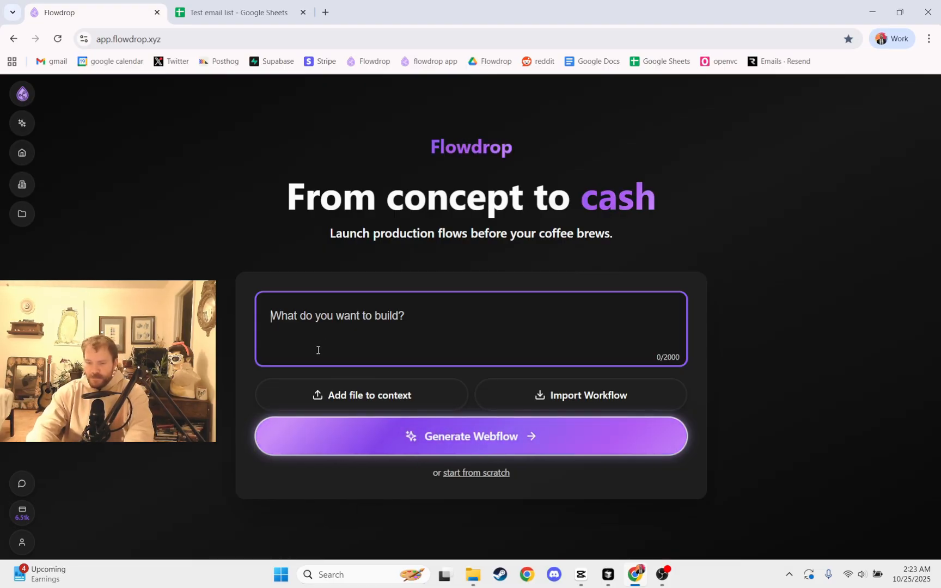
{"action": "type", "text": "i wa"}
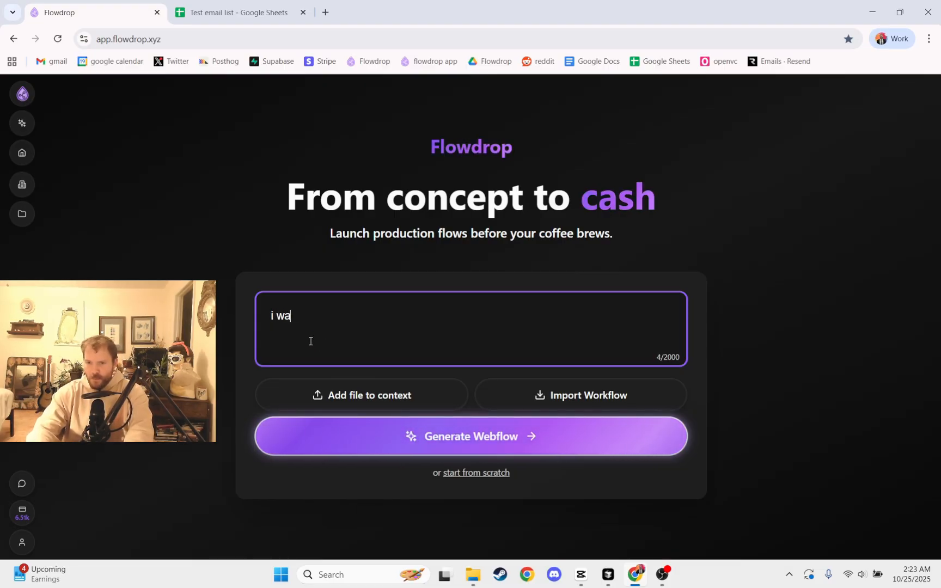
{"action": "type", "text": "nt to make a workfl"}
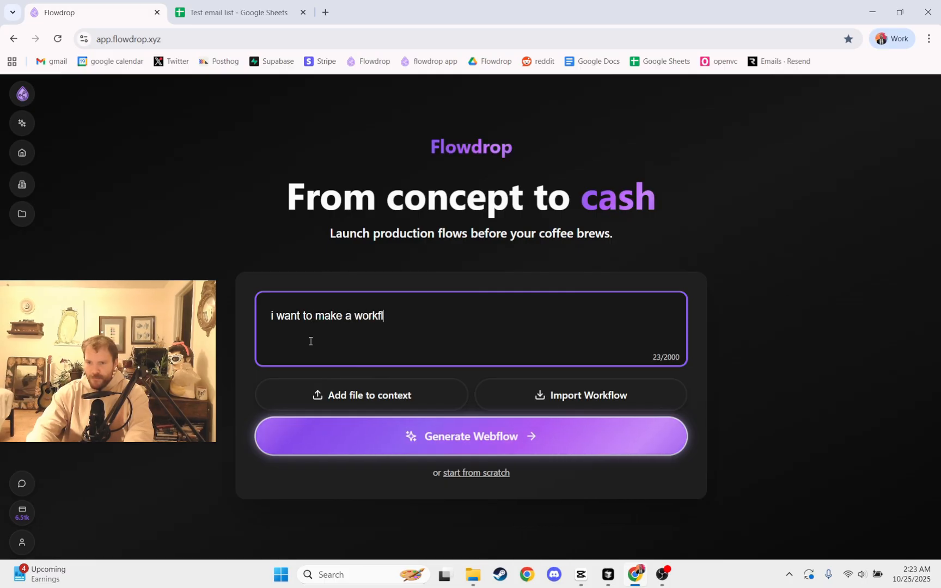
{"action": "type", "text": "ow that generates"}
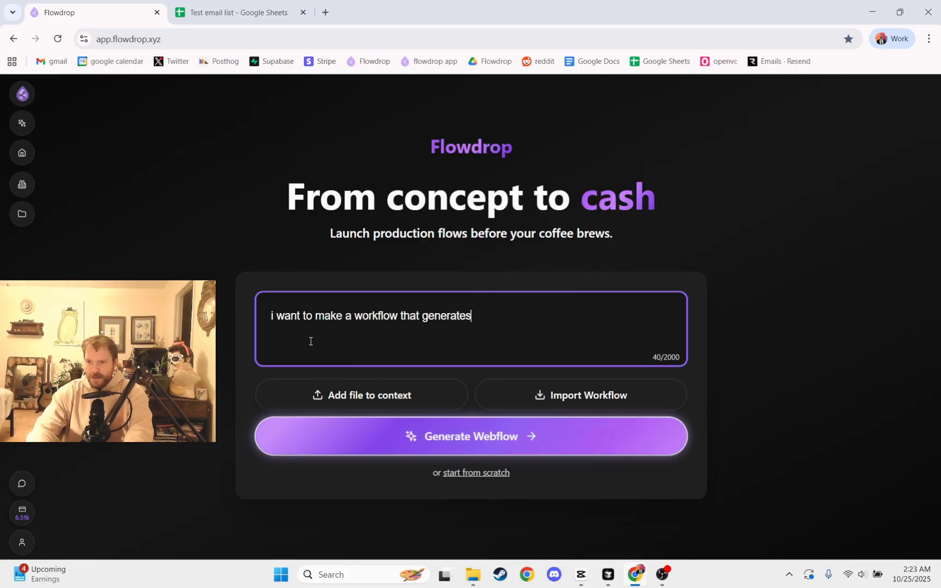
{"action": "type", "text": " some personal"}
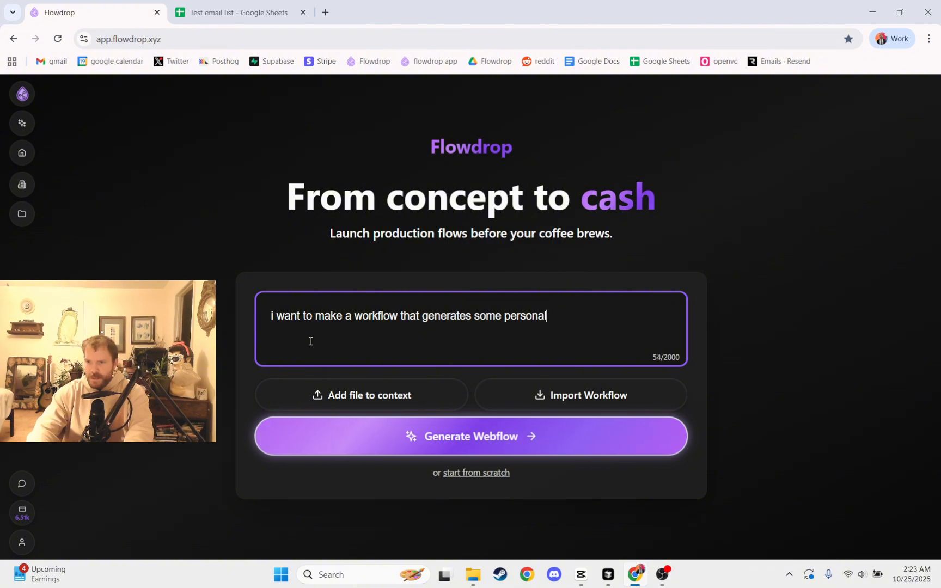
{"action": "type", "text": "ized emails "}
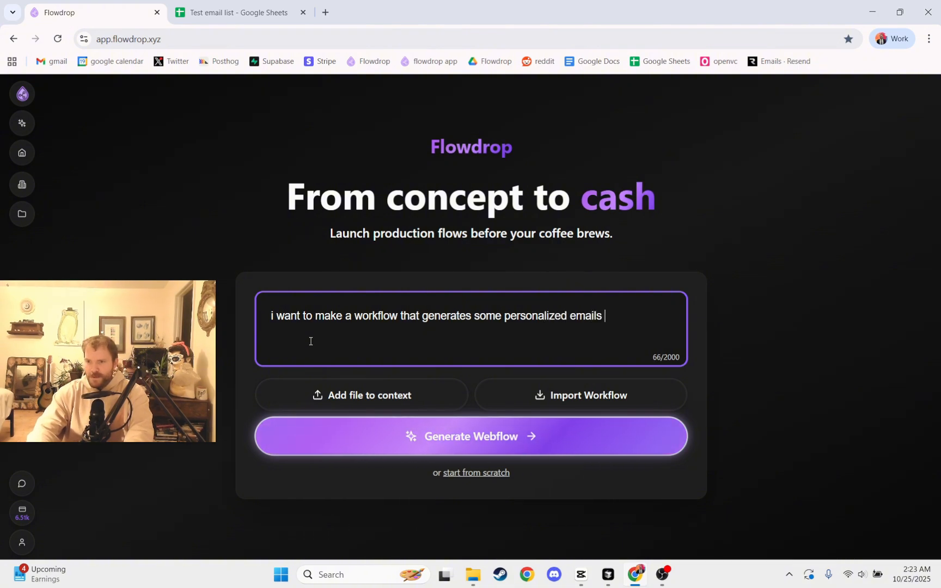
{"action": "type", "text": "for my email list "}
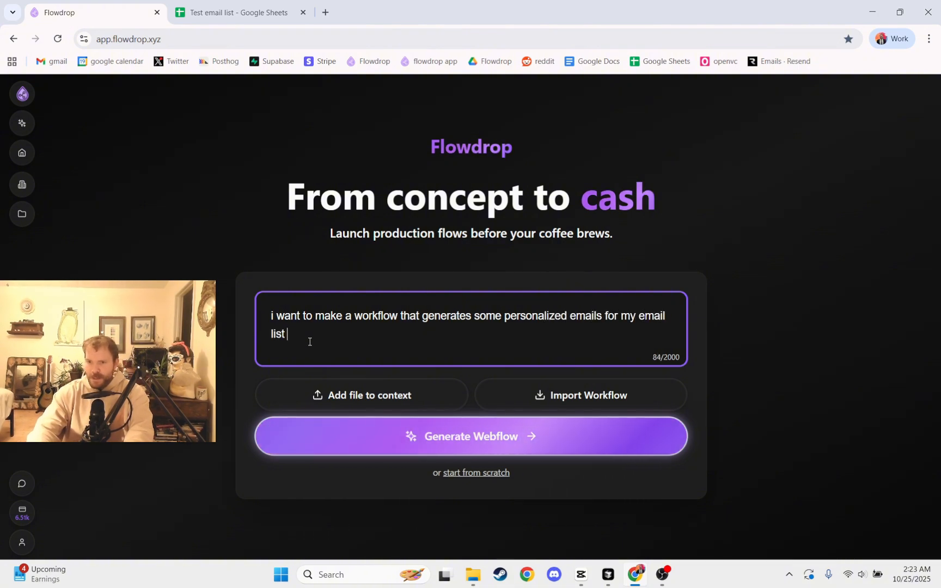
{"action": "type", "text": "to explain what "}
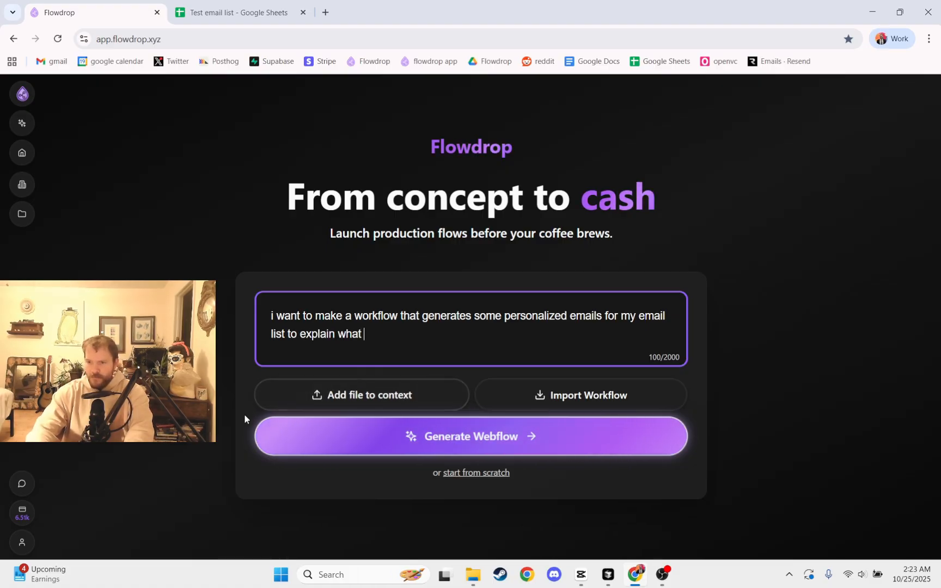
{"action": "type", "text": "value they can get "}
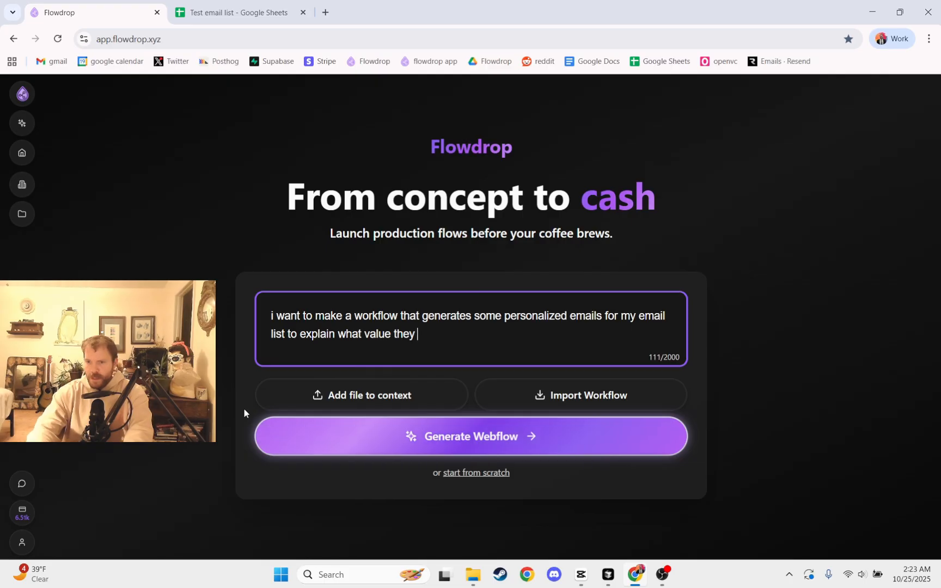
{"action": "type", "text": "from flowdrop."}
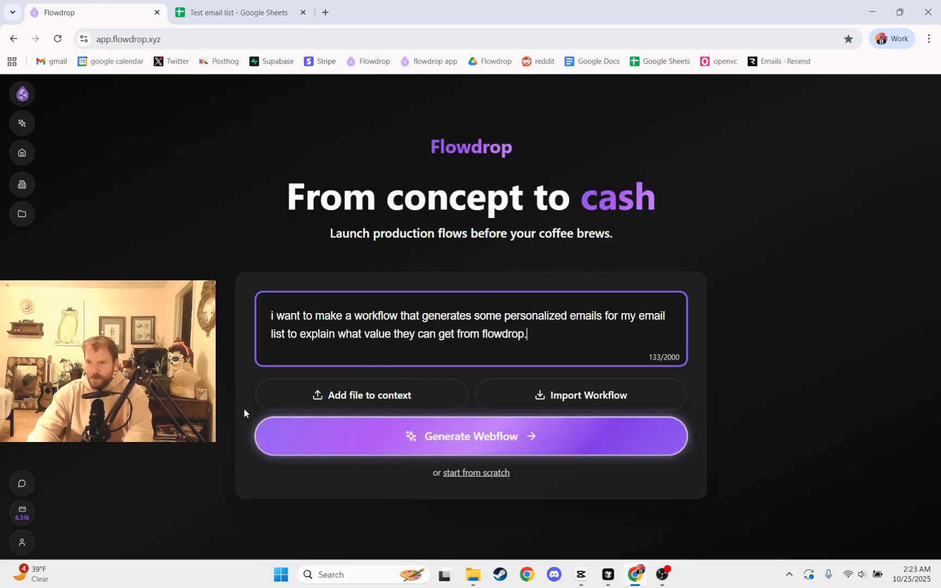
{"action": "key", "text": "Return"}
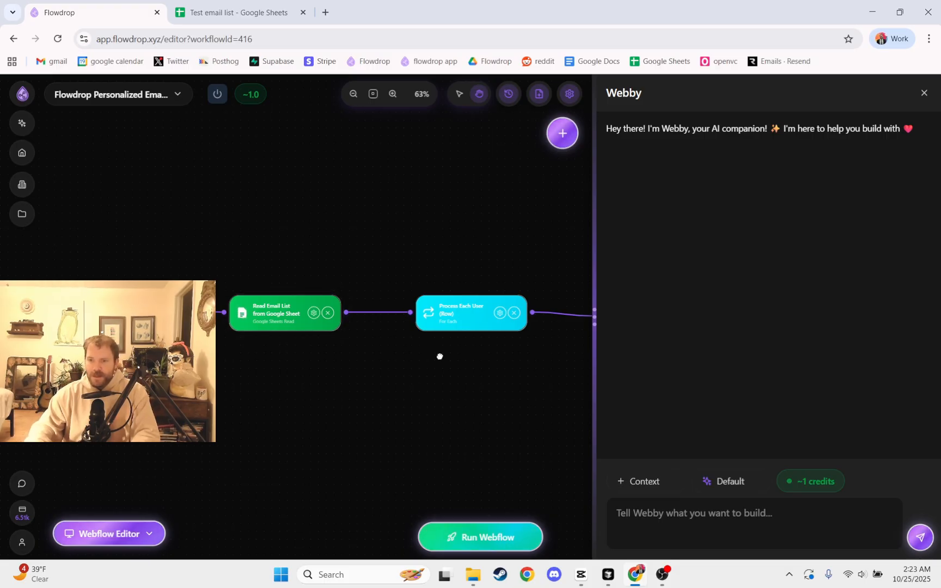
Examine the generated workflow's nodes and the Send Personalized Email node's Google integration, recipient, subject and body settings.
{"action": "left_click_drag", "start_coordinate": [439, 355], "coordinate": [284, 332]}
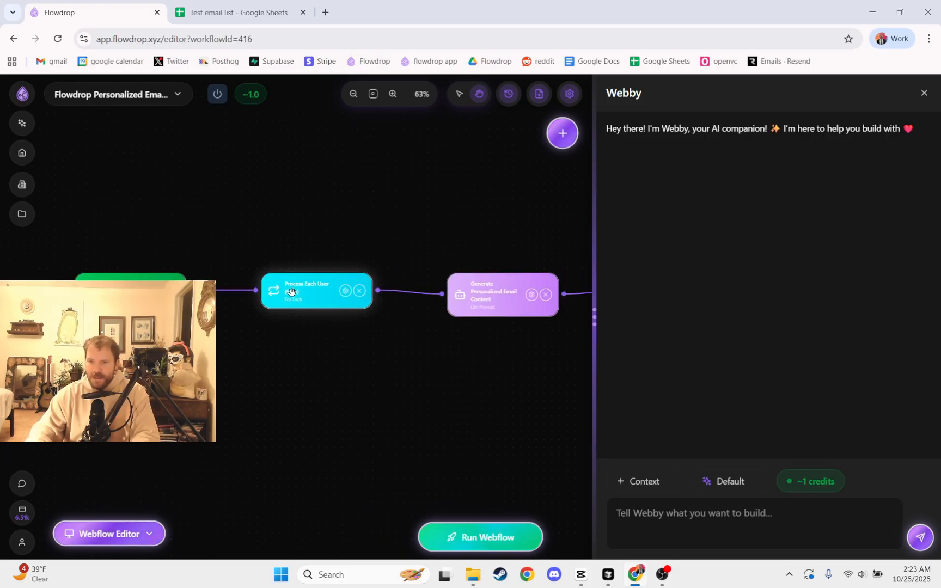
{"action": "scroll", "coordinate": [313, 295], "scroll_direction": "up", "scroll_amount": 3}
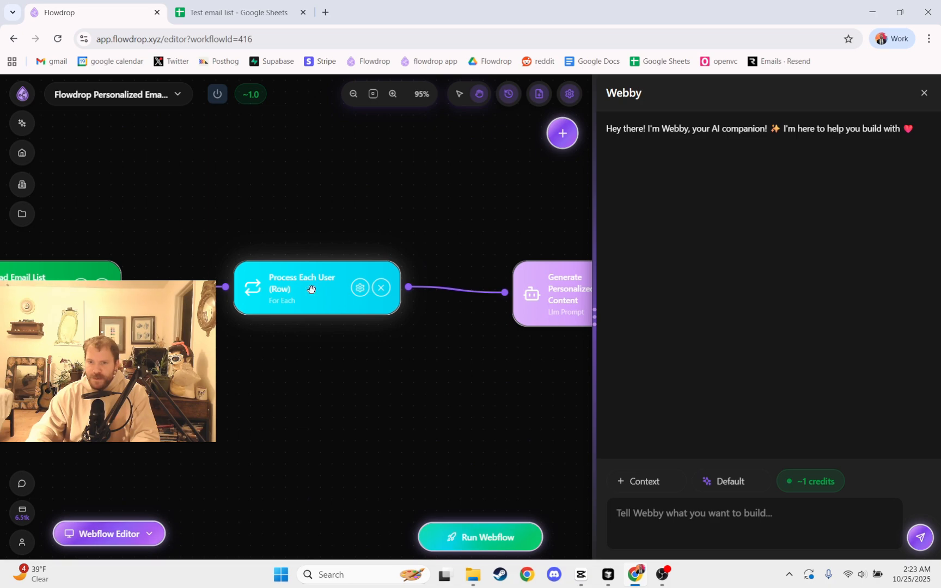
{"action": "left_click_drag", "start_coordinate": [392, 325], "coordinate": [171, 208]}
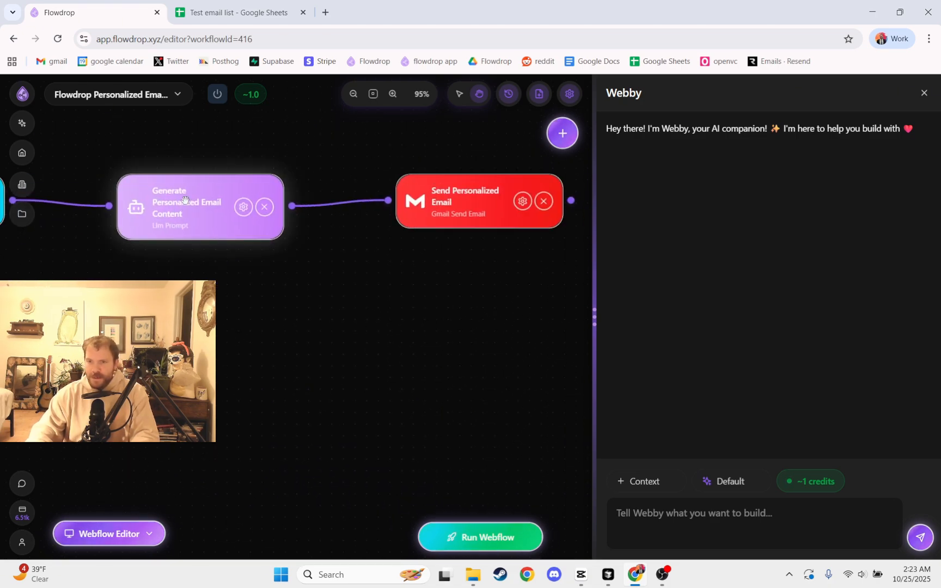
{"action": "left_click_drag", "start_coordinate": [420, 289], "coordinate": [227, 290]}
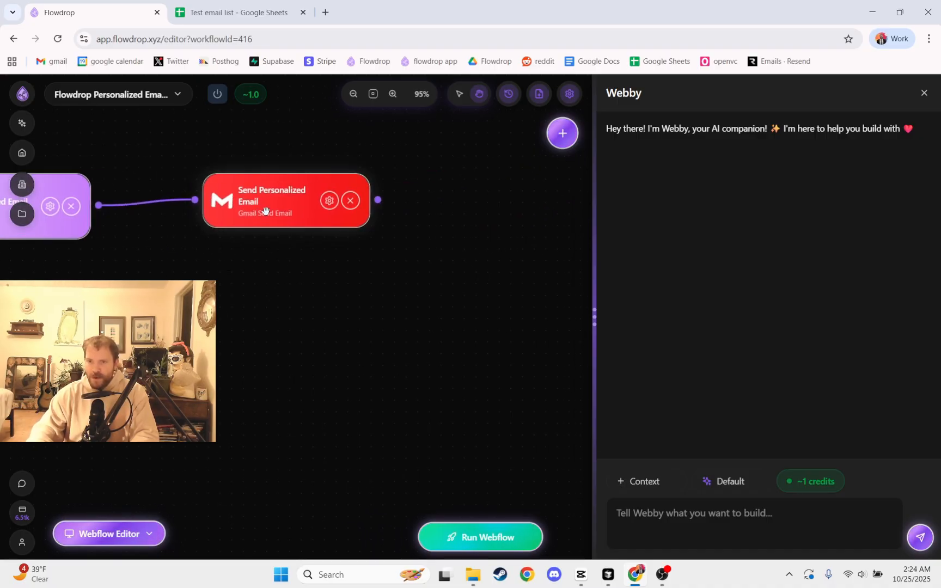
{"action": "double_click", "coordinate": [264, 202]}
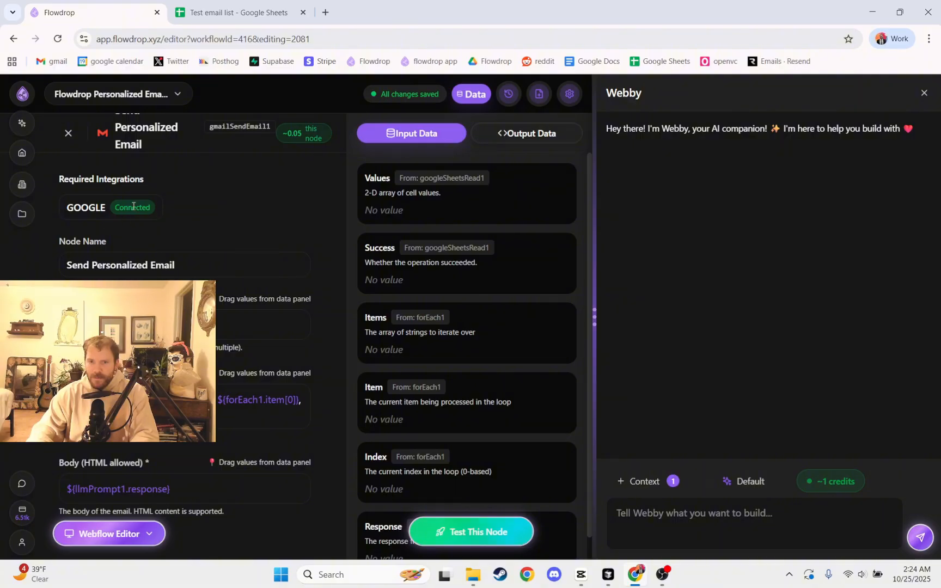
{"action": "double_click", "coordinate": [137, 212]}
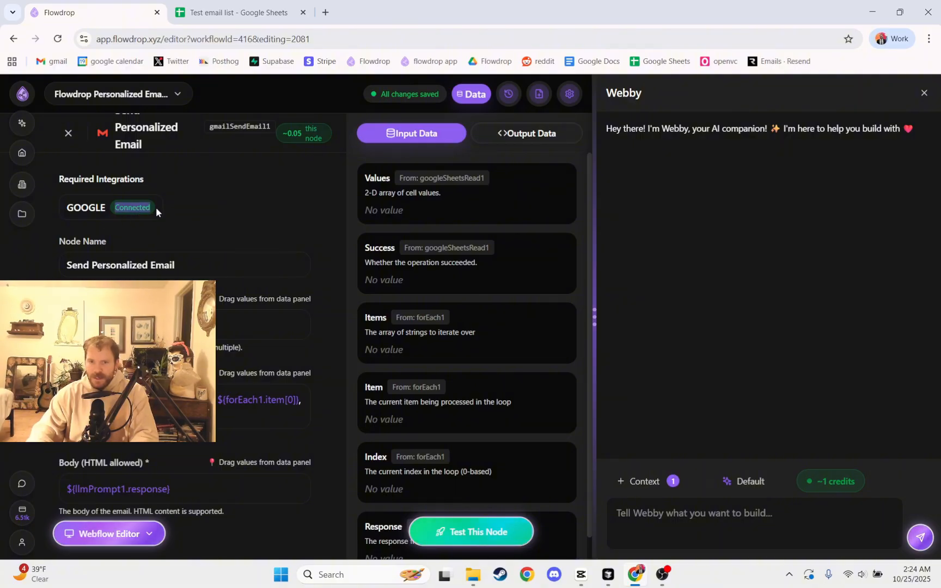
{"action": "scroll", "coordinate": [177, 223], "scroll_direction": "down", "scroll_amount": 3}
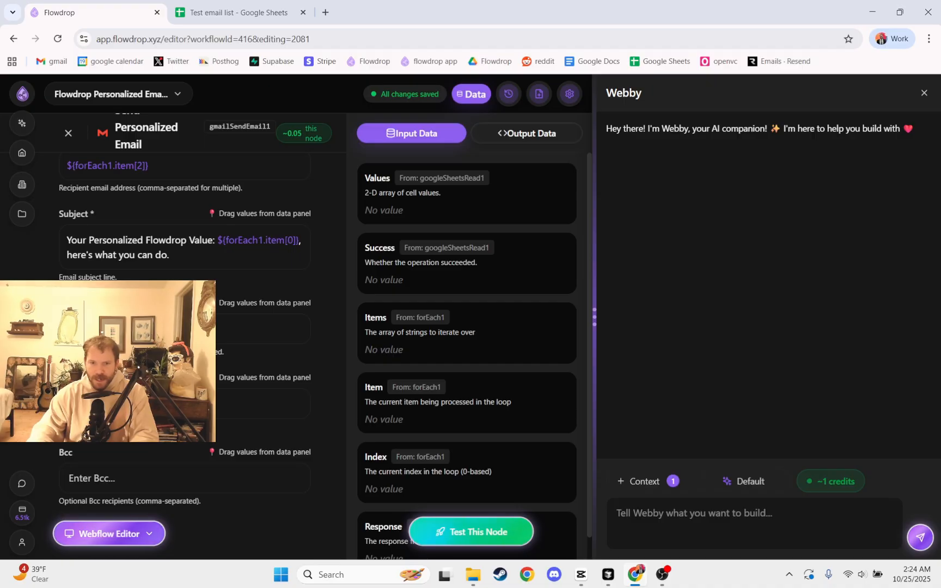
{"action": "scroll", "coordinate": [177, 224], "scroll_direction": "up", "scroll_amount": 3}
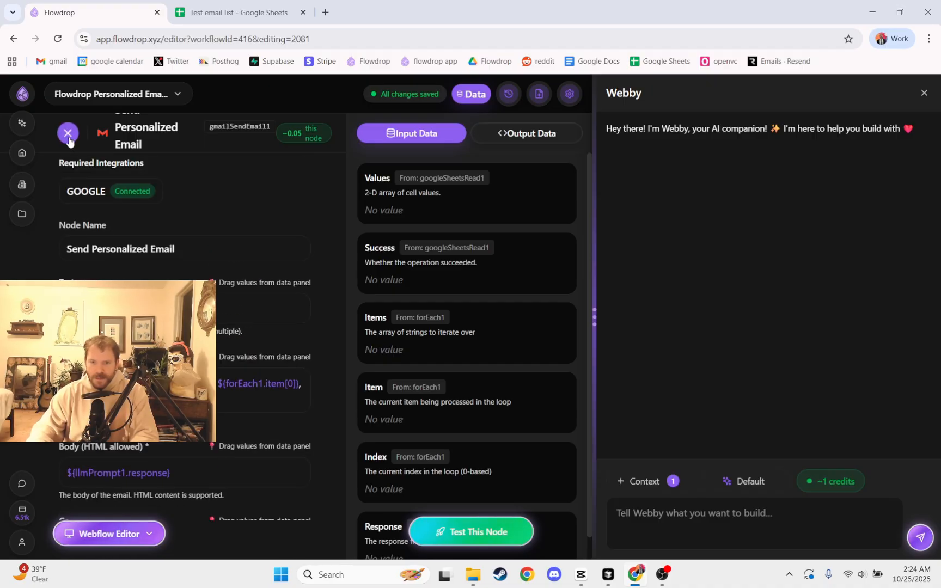
{"action": "scroll", "coordinate": [177, 223], "scroll_direction": "down", "scroll_amount": 3}
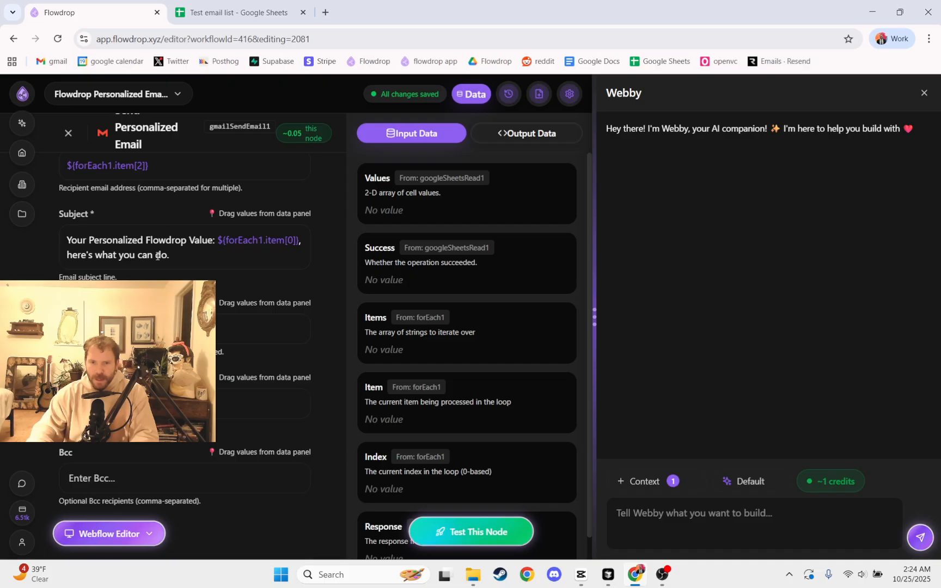
{"action": "left_click", "coordinate": [69, 133]}
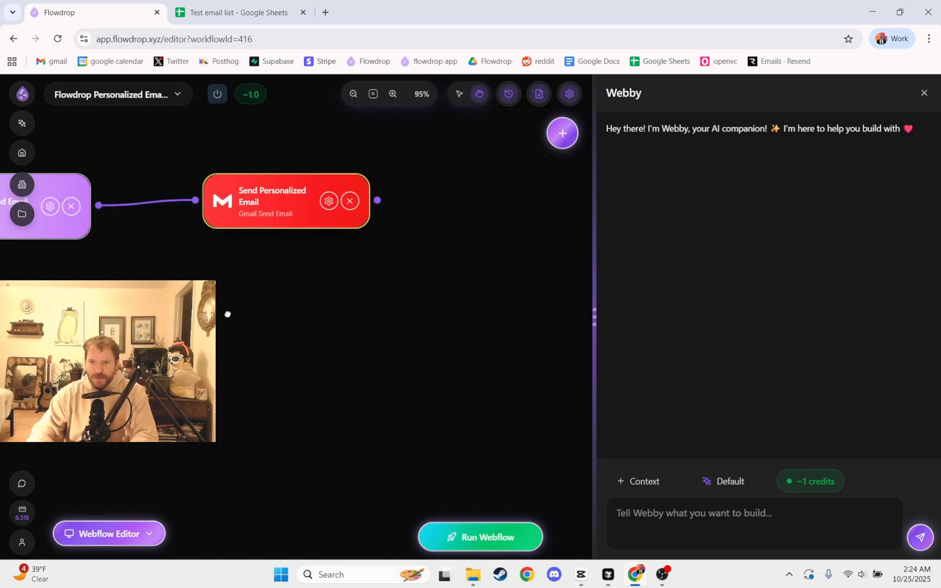
Examine the Generate Personalized Email Content node's prompt, including its HTML format instruction and the forEach1 item variables.
{"action": "left_click", "coordinate": [245, 258]}
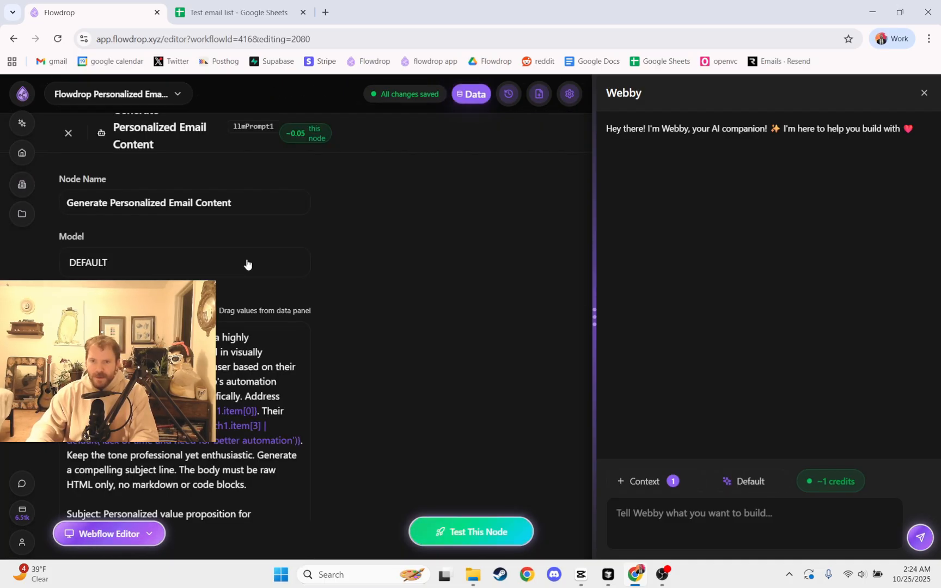
{"action": "left_click", "coordinate": [68, 133]}
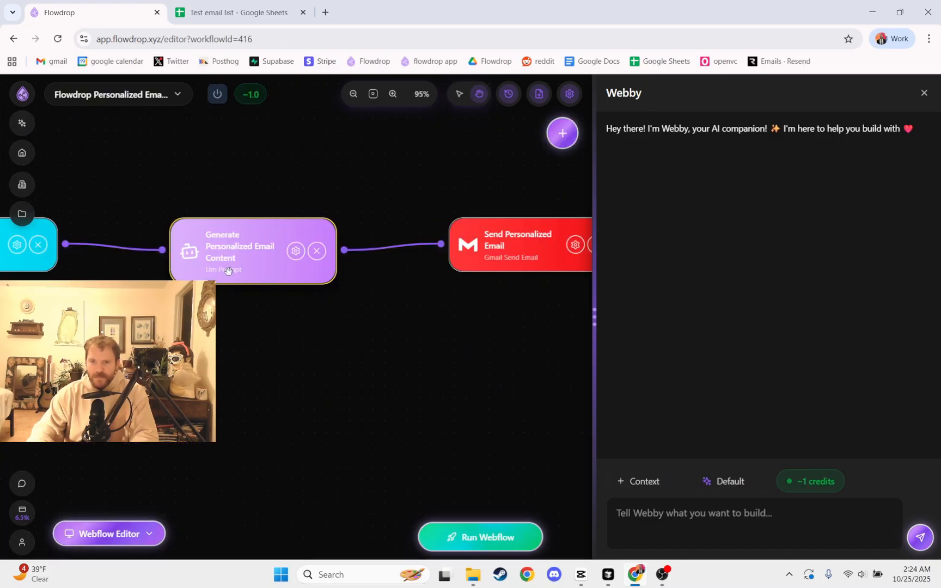
{"action": "left_click", "coordinate": [243, 259]}
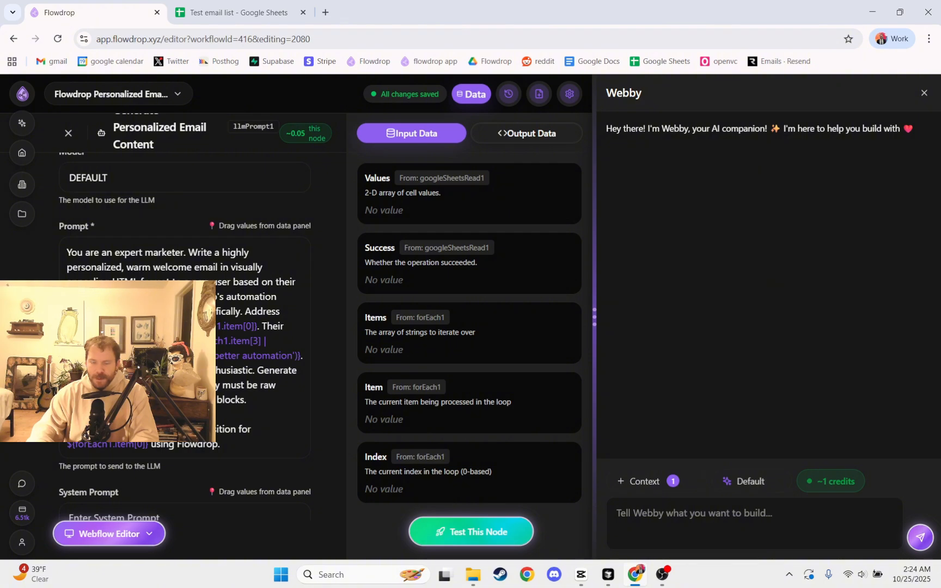
{"action": "scroll", "coordinate": [130, 262], "scroll_direction": "down", "scroll_amount": 2}
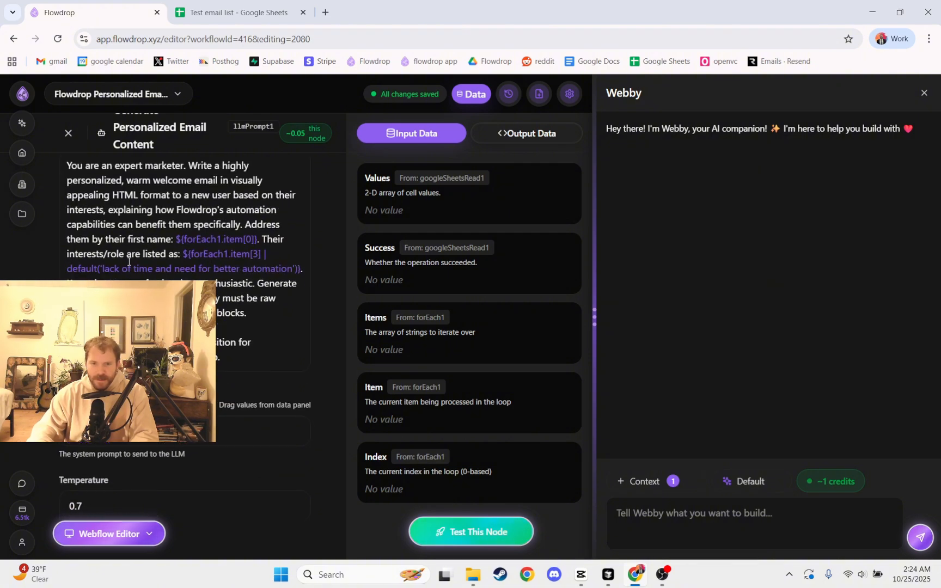
{"action": "scroll", "coordinate": [130, 262], "scroll_direction": "up", "scroll_amount": 1}
{"action": "double_click", "coordinate": [74, 202]}
{"action": "left_click", "coordinate": [75, 204]}
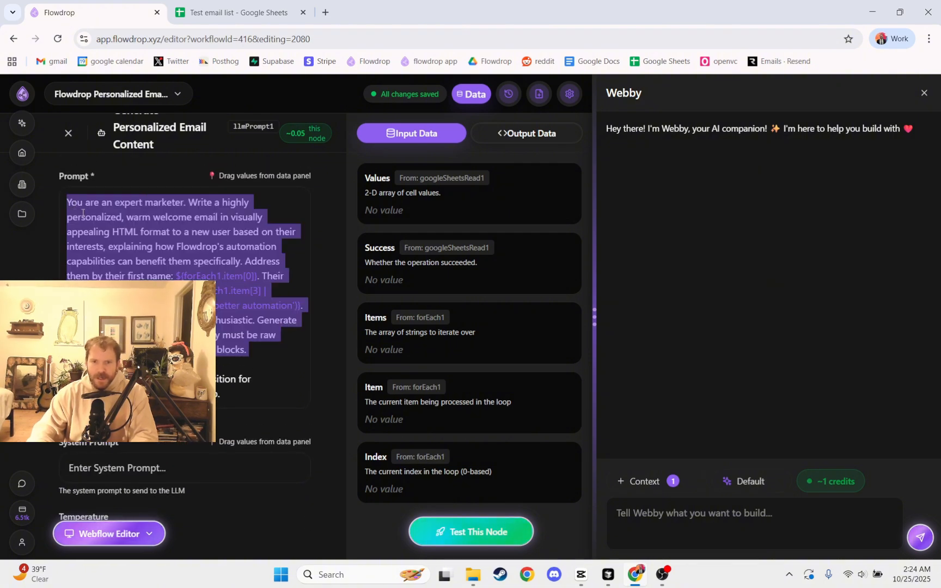
{"action": "left_click", "coordinate": [98, 231]}
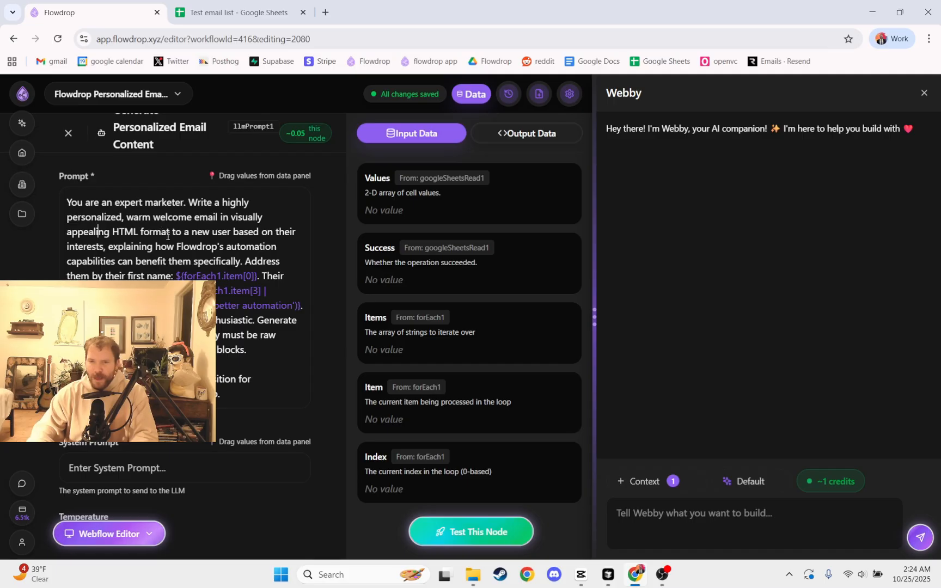
{"action": "double_click", "coordinate": [119, 228]}
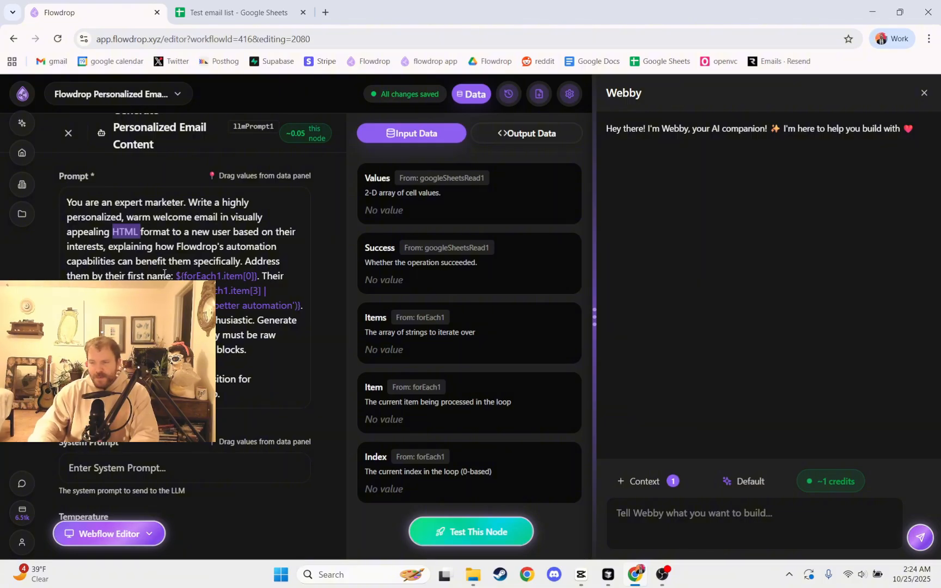
{"action": "scroll", "coordinate": [233, 191], "scroll_direction": "down", "scroll_amount": 3}
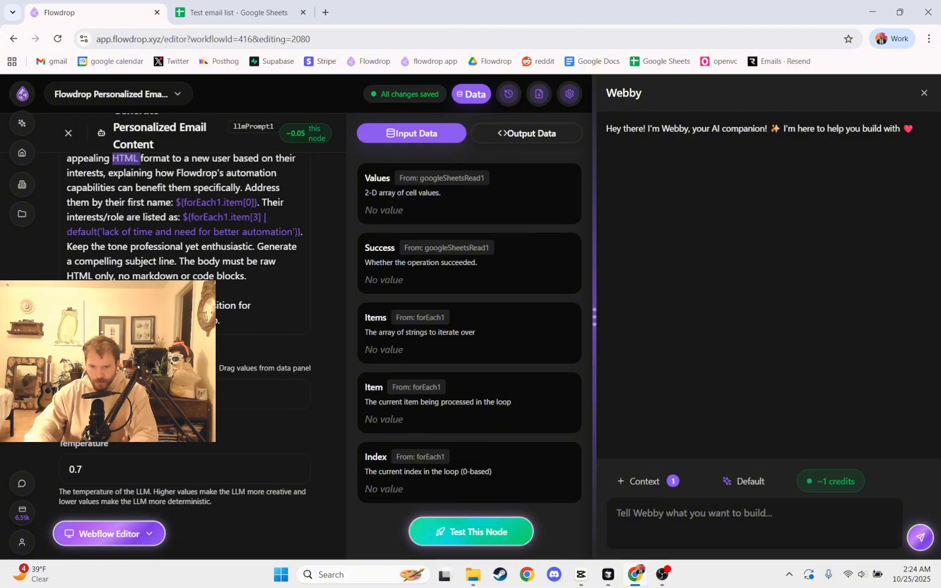
Examine the email prompt's forEach1 item variables and the Process Each User (Row) node's array setting.
{"action": "double_click", "coordinate": [233, 187]}
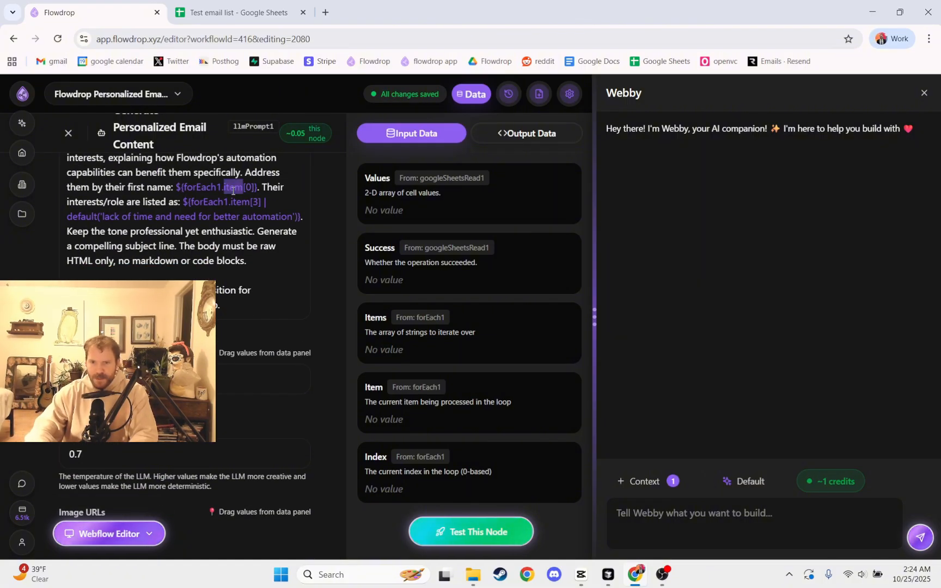
{"action": "triple_click", "coordinate": [233, 187]}
{"action": "left_click", "coordinate": [233, 188]}
{"action": "scroll", "coordinate": [236, 209], "scroll_direction": "up", "scroll_amount": 1}
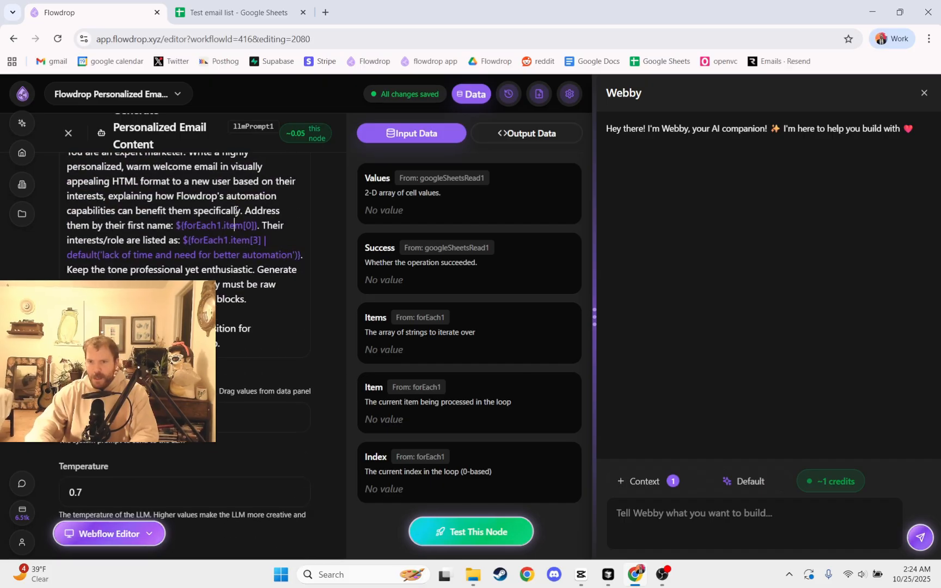
{"action": "left_click", "coordinate": [182, 225]}
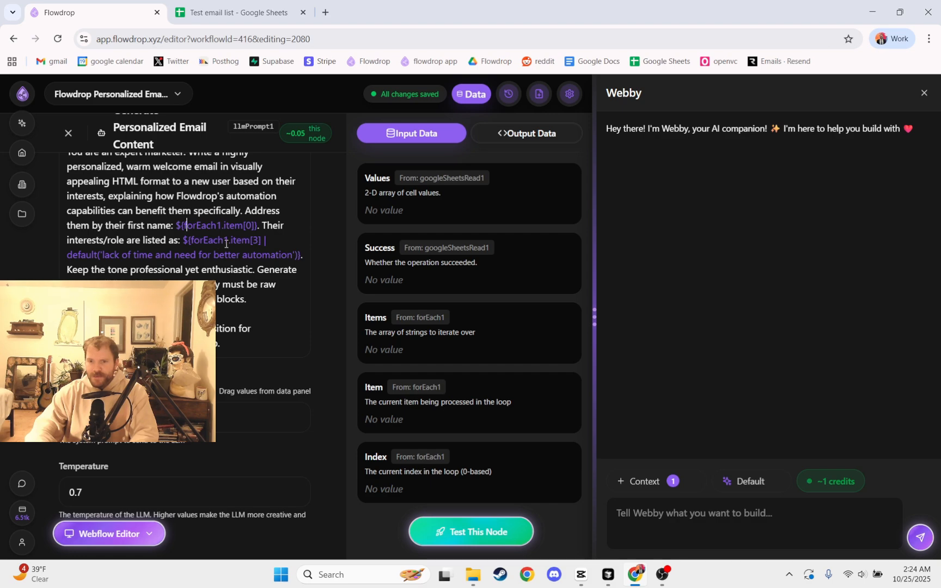
{"action": "left_click", "coordinate": [94, 269]}
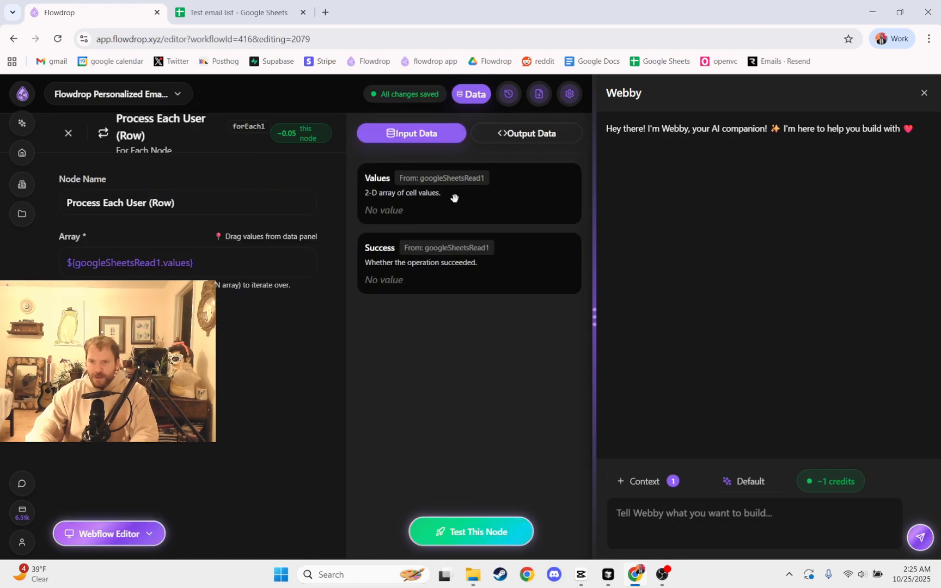
{"action": "left_click", "coordinate": [68, 133]}
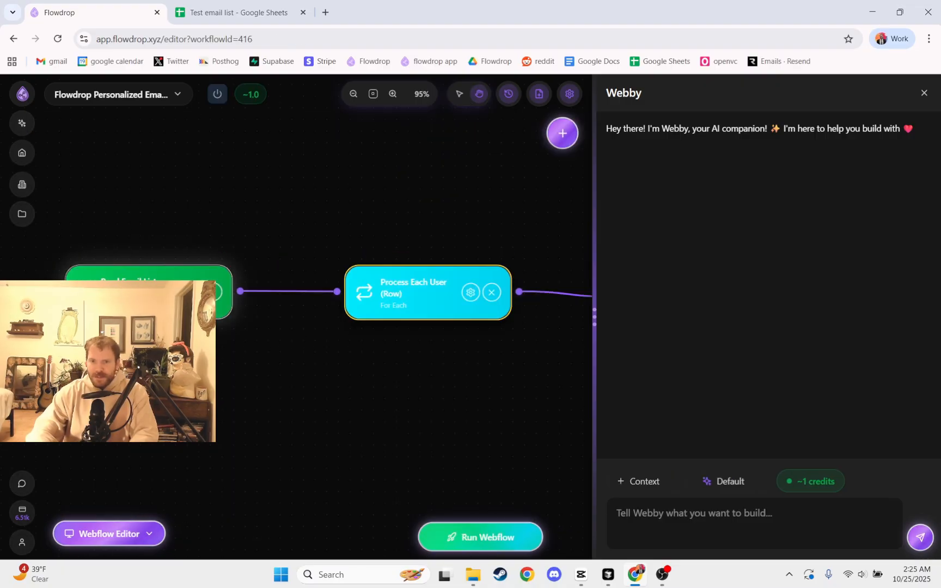
Set the Read Email List from Google Sheet node to use the Test email list spreadsheet.
{"action": "left_click", "coordinate": [191, 293]}
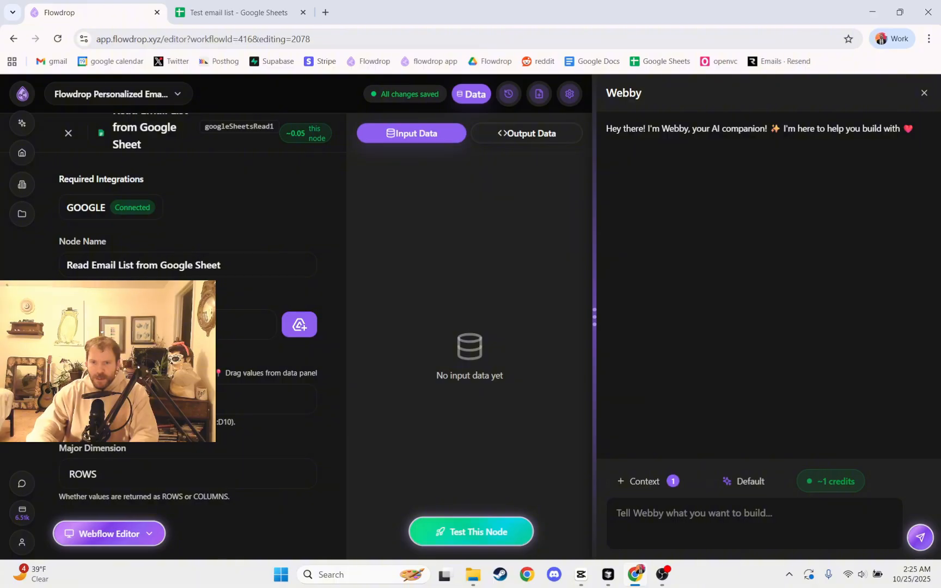
{"action": "left_click", "coordinate": [294, 329]}
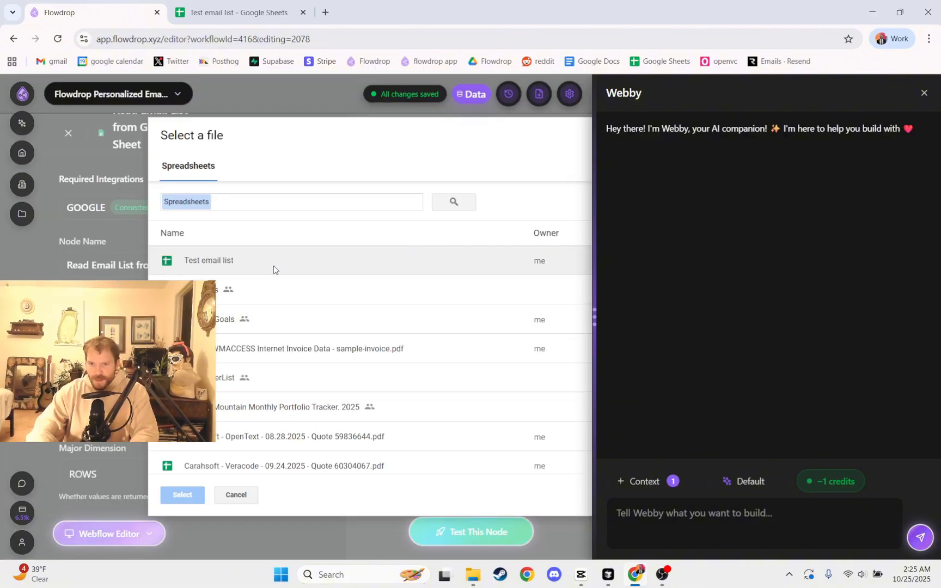
{"action": "left_click", "coordinate": [214, 257]}
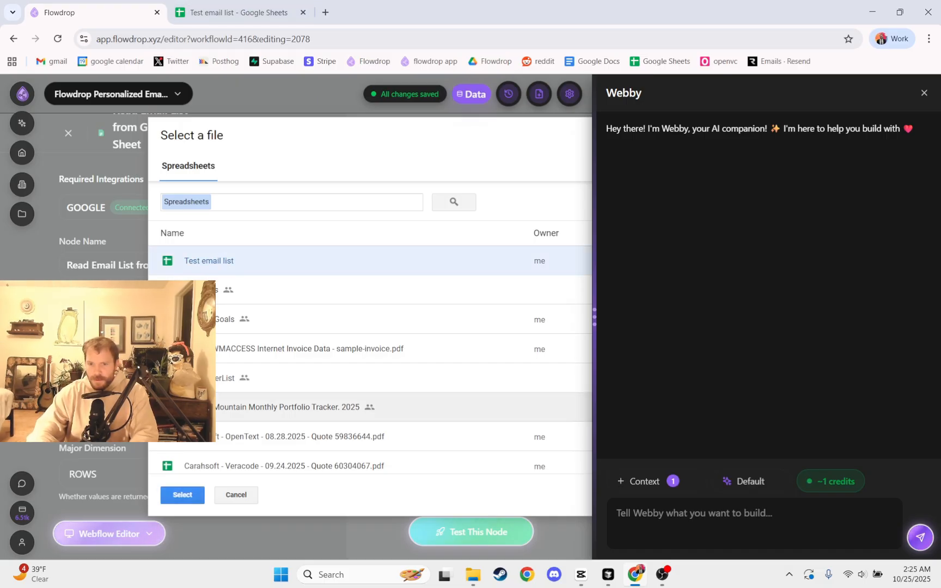
{"action": "left_click", "coordinate": [172, 495]}
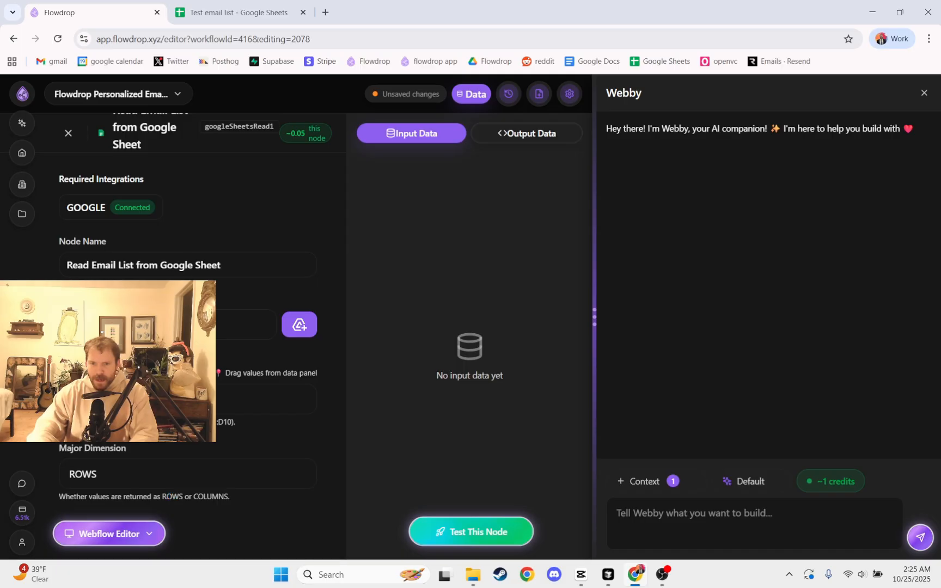
Check the Test email list sheet, then test the Read Email List from Google Sheet node and inspect its full JSON output.
{"action": "left_click", "coordinate": [238, 12]}
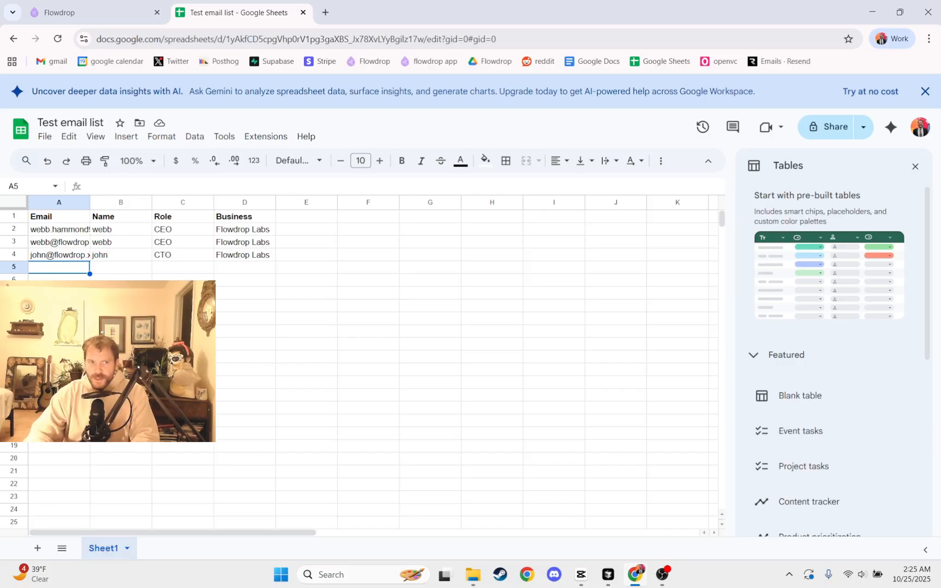
{"action": "left_click", "coordinate": [117, 8]}
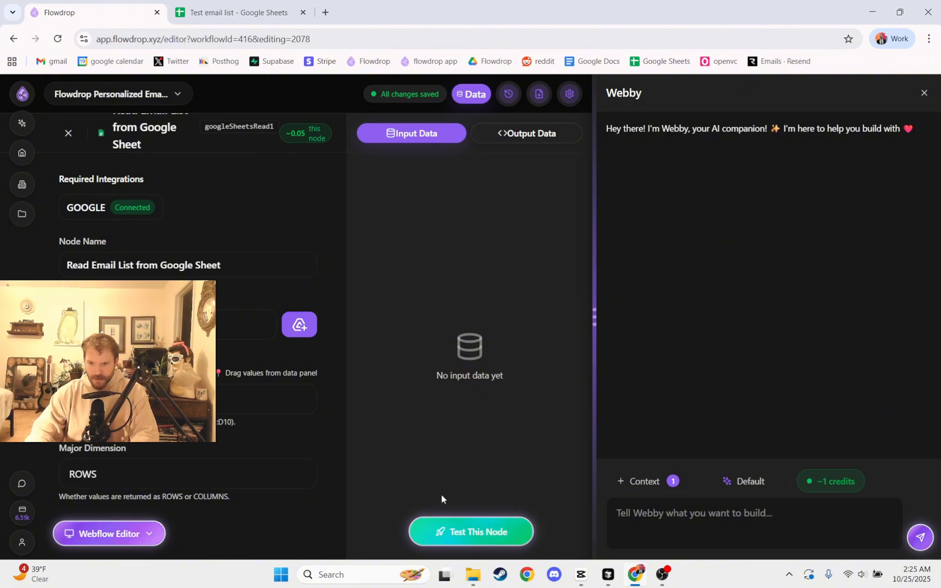
{"action": "left_click", "coordinate": [448, 529]}
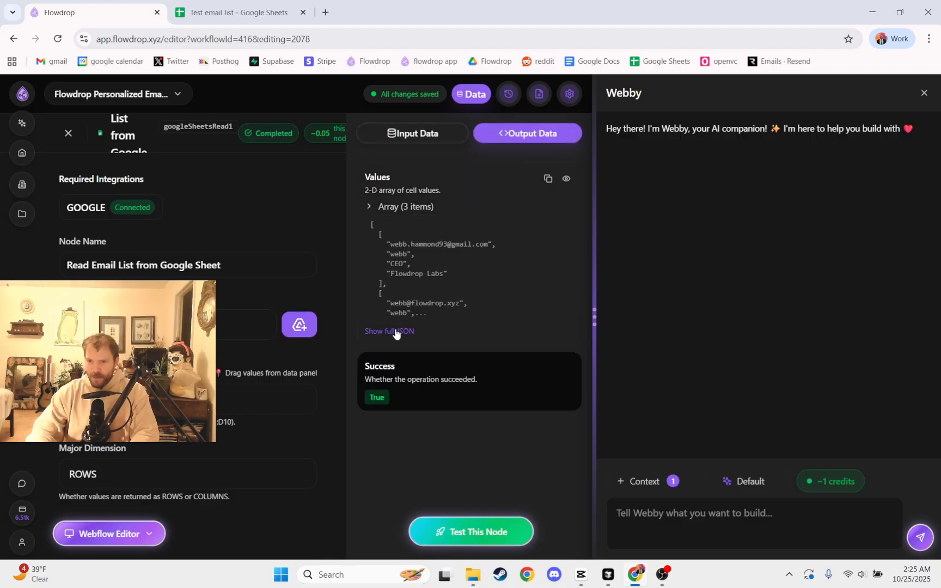
{"action": "left_click", "coordinate": [396, 332]}
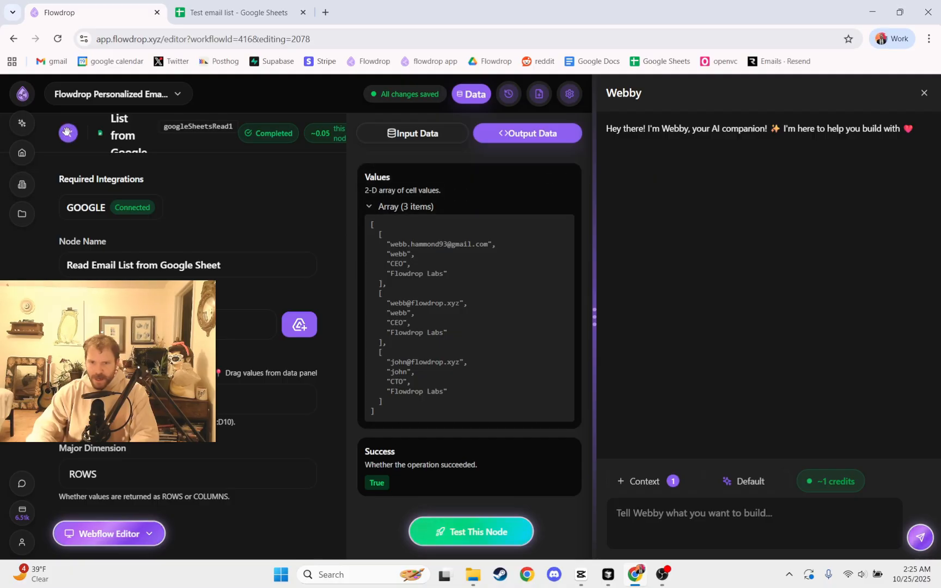
{"action": "left_click", "coordinate": [68, 133]}
Examine the workflow's node chain and the spreadsheet ID in the Test email list's web address.
{"action": "left_click_drag", "start_coordinate": [534, 422], "coordinate": [403, 392]}
{"action": "scroll", "coordinate": [402, 390], "scroll_direction": "down", "scroll_amount": 5}
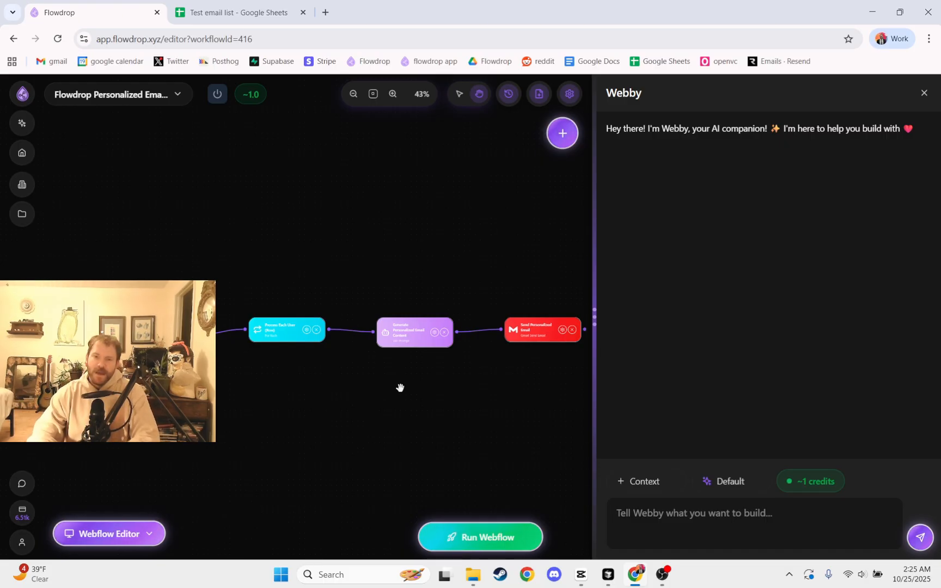
{"action": "left_click", "coordinate": [213, 14]}
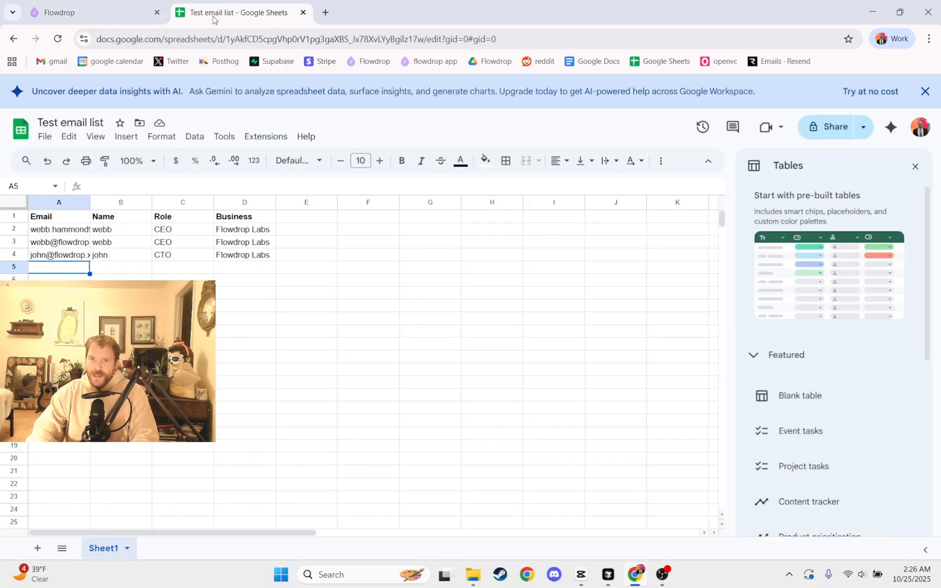
{"action": "left_click", "coordinate": [232, 39]}
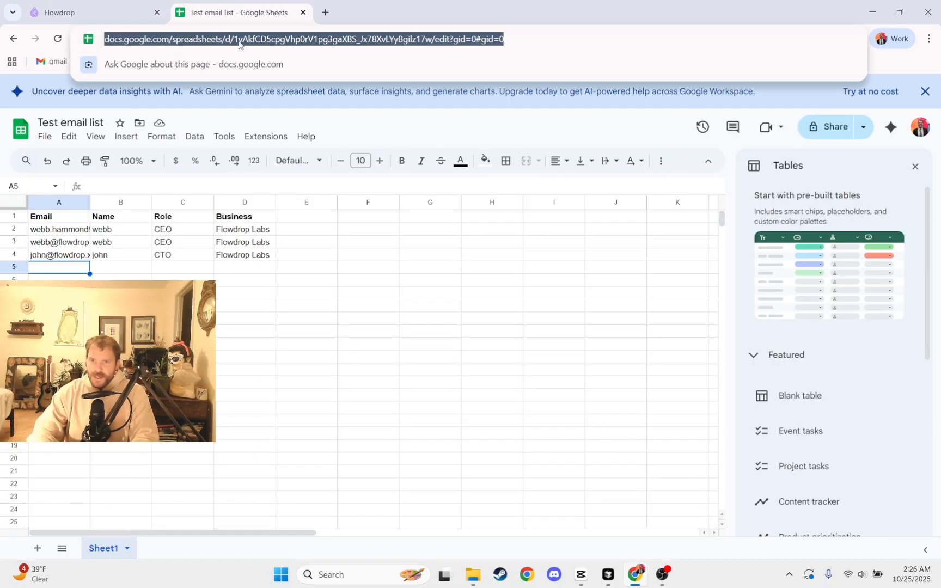
{"action": "left_click", "coordinate": [232, 39]}
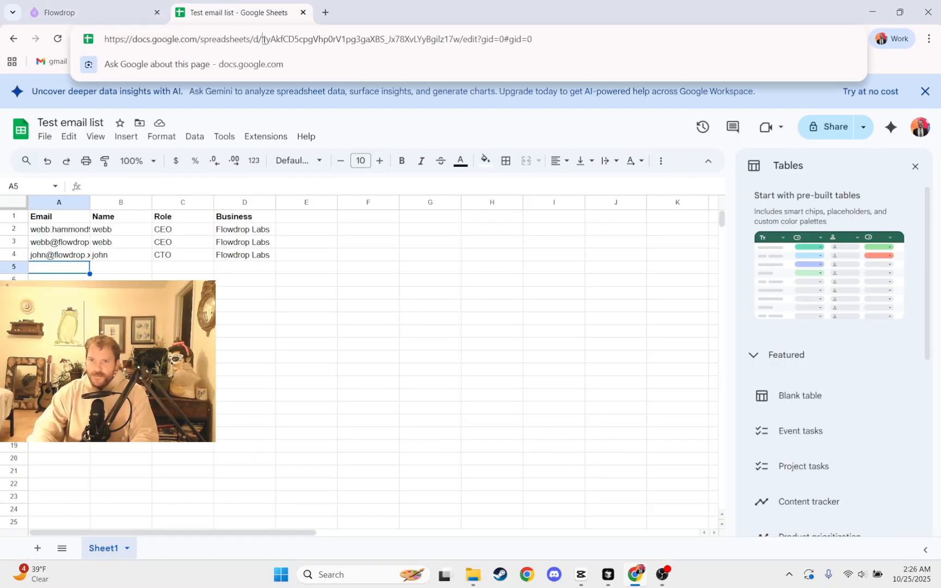
{"action": "left_click_drag", "start_coordinate": [264, 40], "coordinate": [449, 42]}
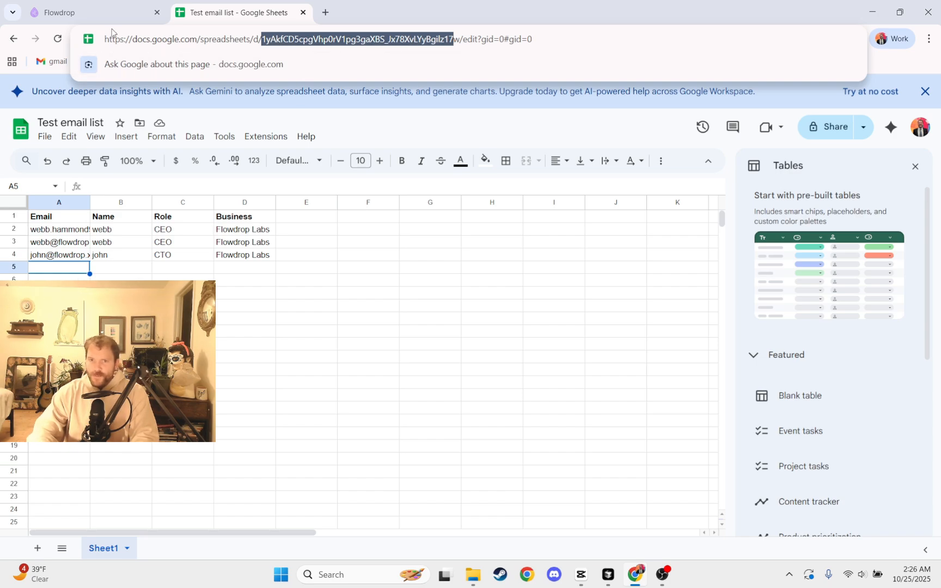
{"action": "left_click", "coordinate": [101, 14]}
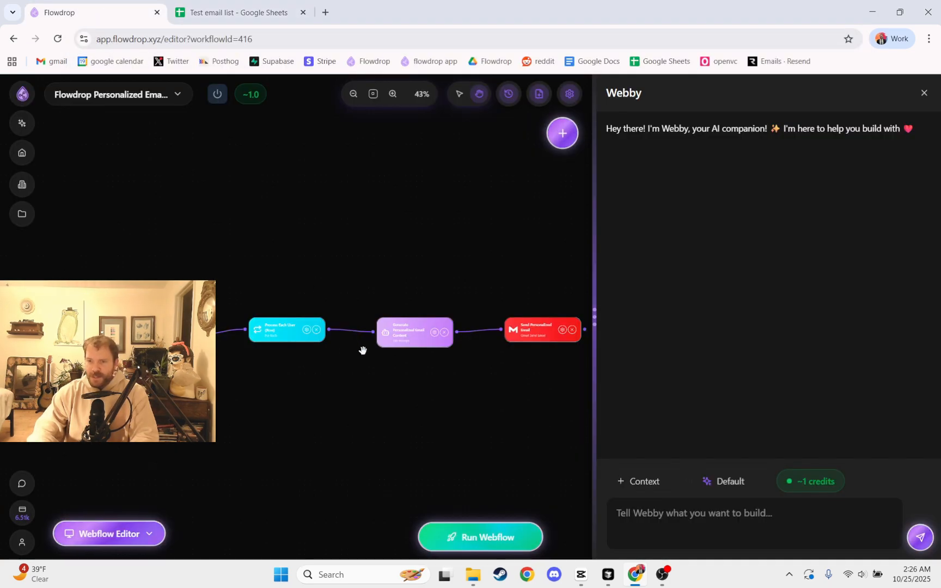
{"action": "scroll", "coordinate": [343, 380], "scroll_direction": "up", "scroll_amount": 2}
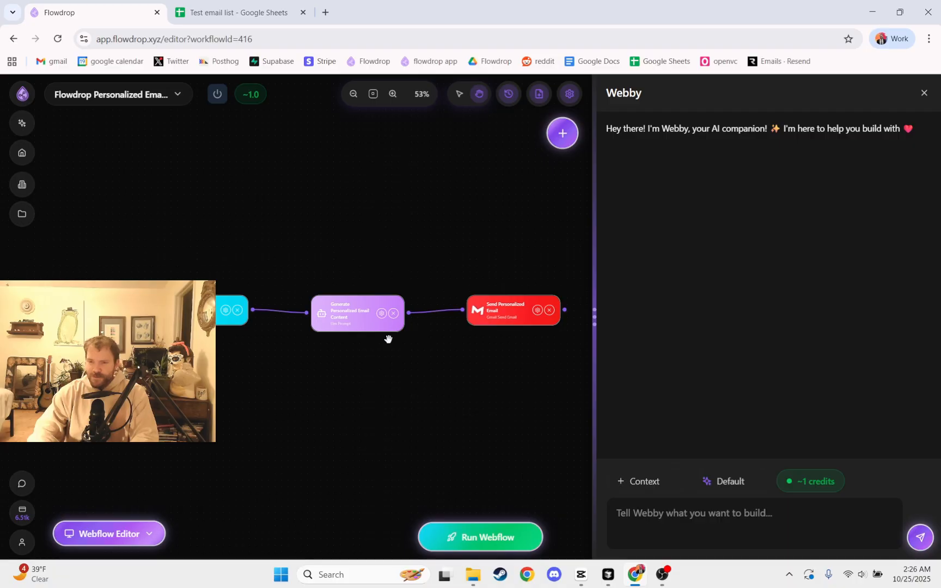
{"action": "left_click_drag", "start_coordinate": [288, 371], "coordinate": [300, 361]}
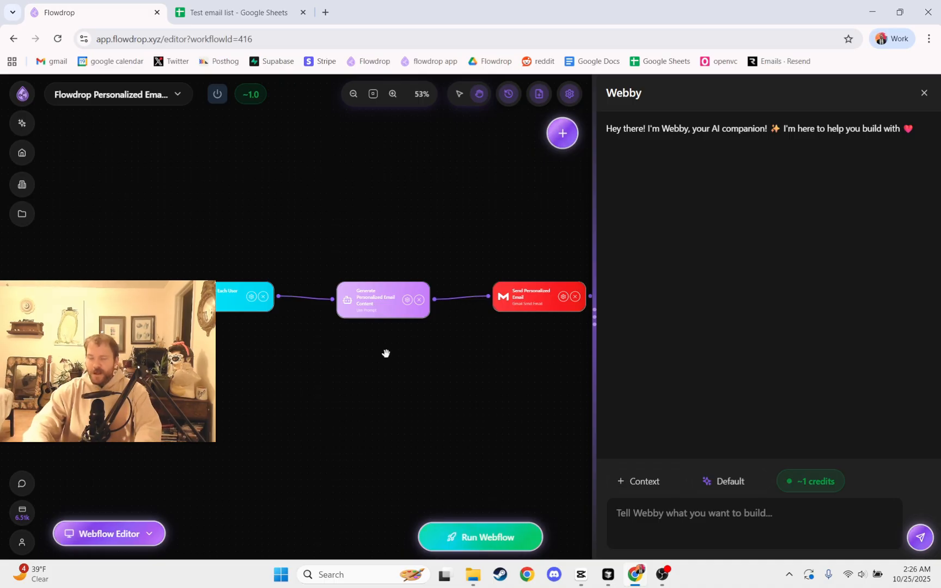
Add a "description" column header in cell E1 of the Test email list spreadsheet.
{"action": "left_click", "coordinate": [247, 7]}
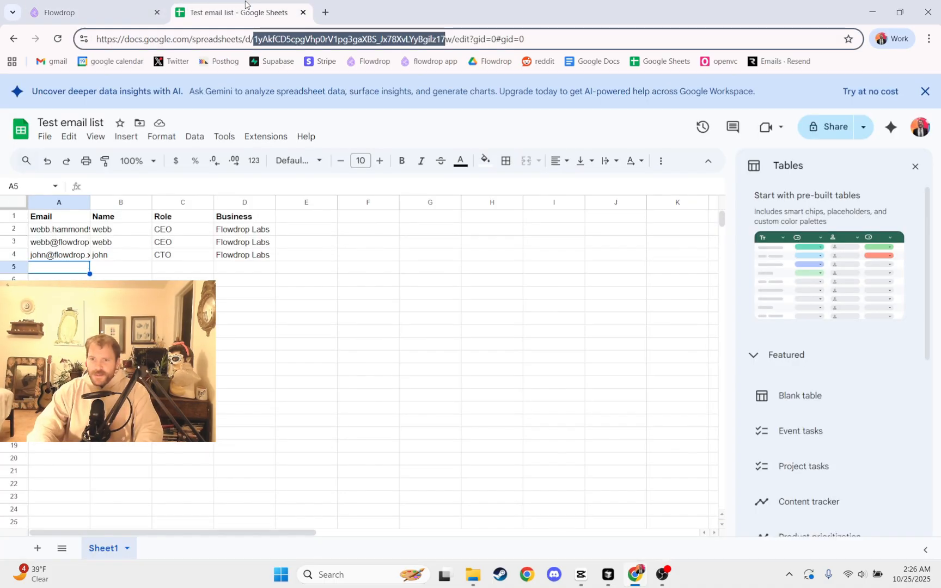
{"action": "left_click", "coordinate": [300, 219]}
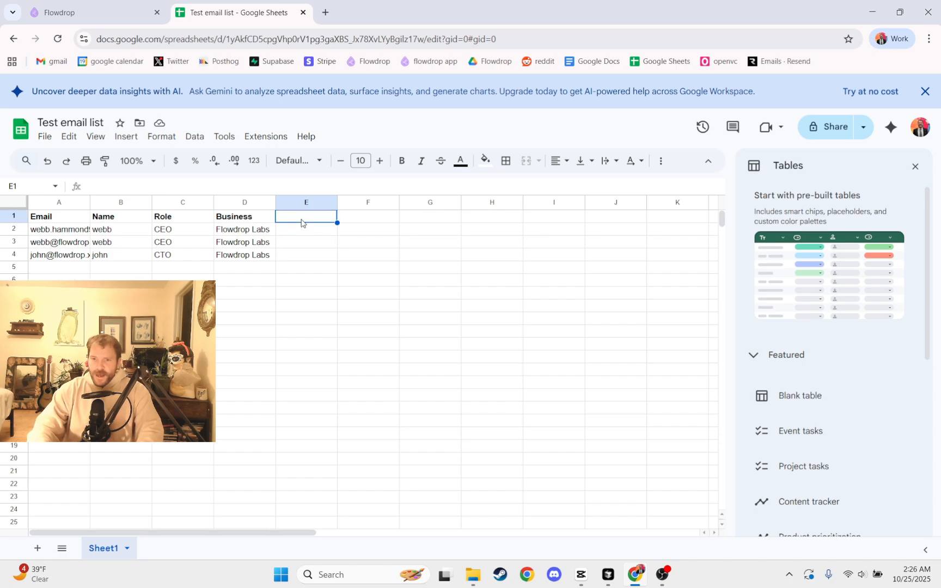
{"action": "type", "text": "description"}
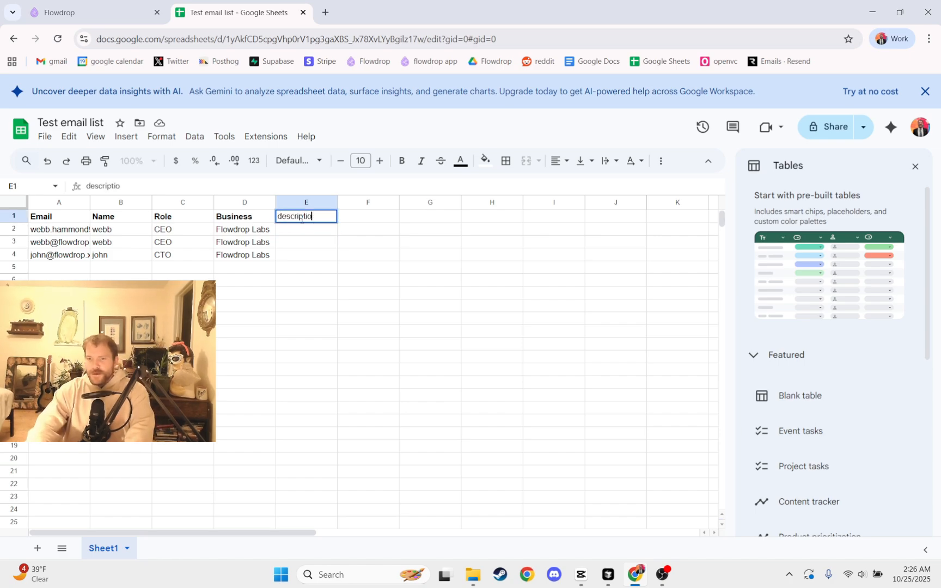
{"action": "key", "text": "Return"}
Enter "like cats, runs a ai automation business" as the first contact's description in cell E2.
{"action": "type", "text": "and"}
{"action": "key", "text": "BackSpace"}
{"action": "key", "text": "BackSpace"}
{"action": "key", "text": "BackSpace"}
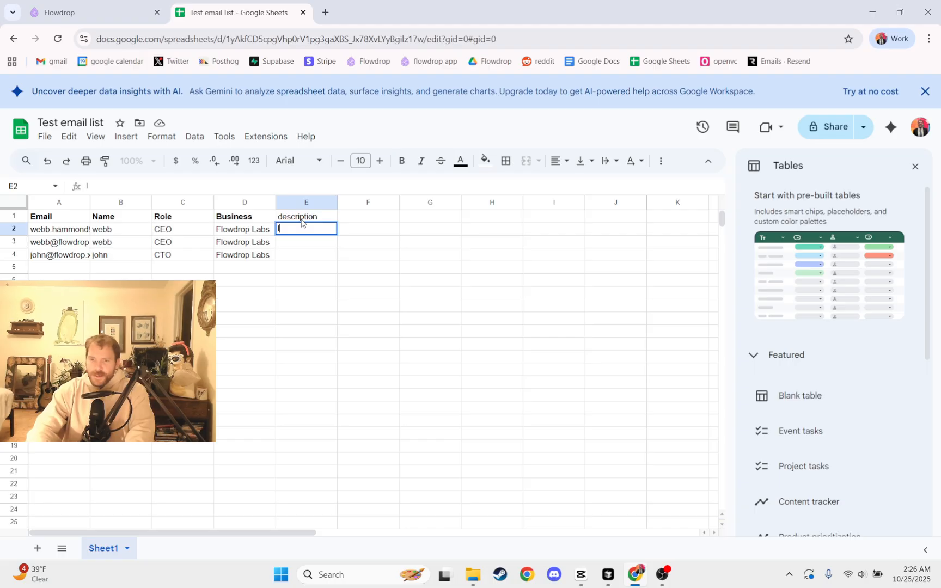
{"action": "type", "text": "like cats,"}
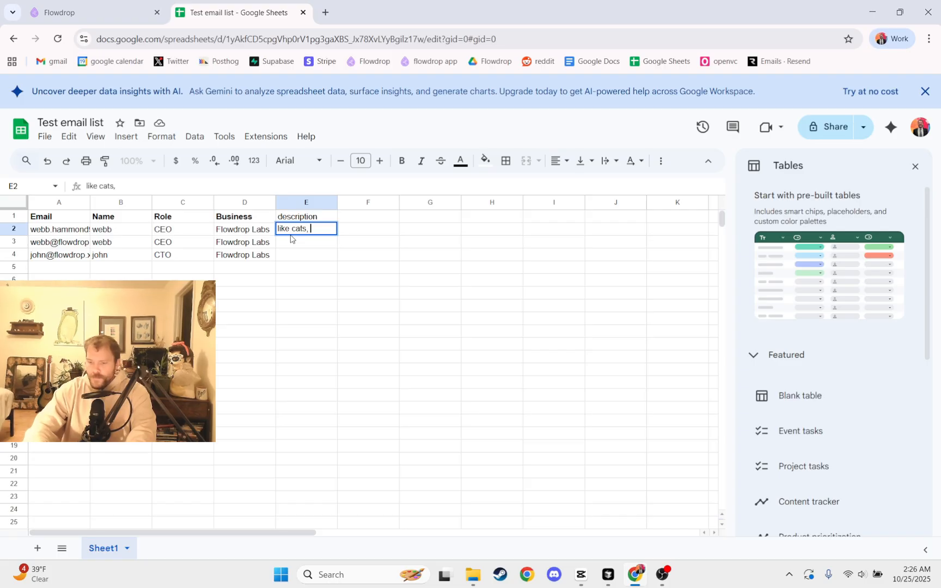
{"action": "type", "text": " runs a"}
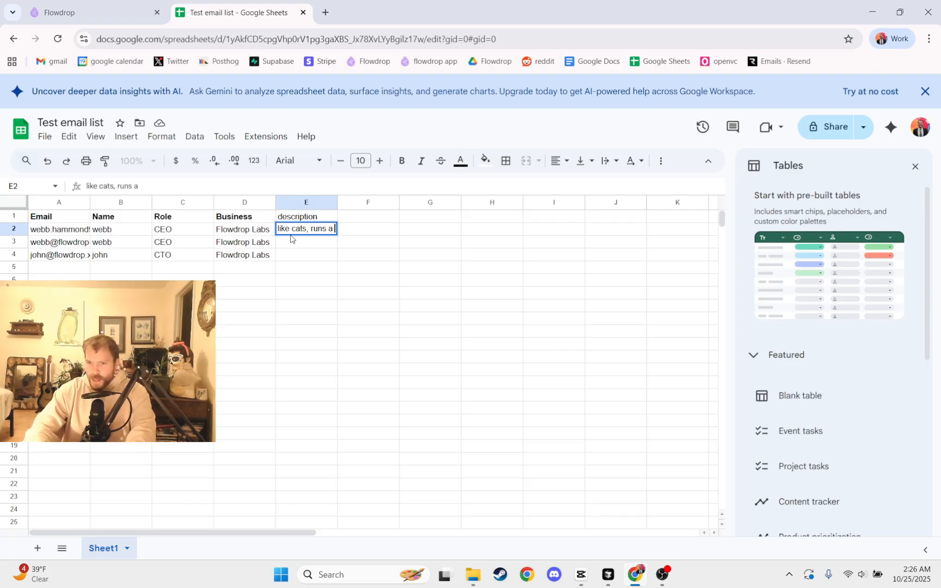
{"action": "type", "text": " ai automation business,"}
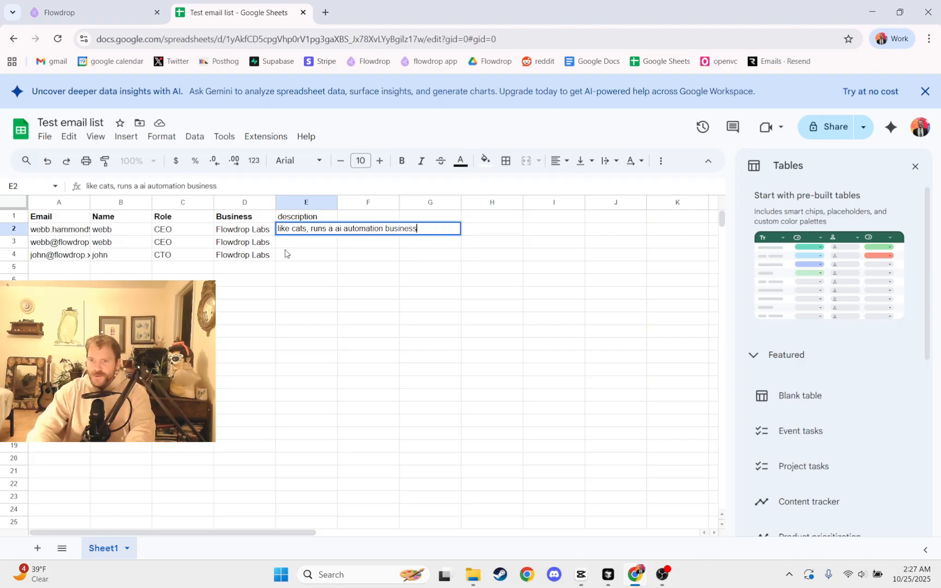
{"action": "key", "text": "Return"}
{"action": "key", "text": "Up"}
{"action": "key", "text": "Down"}
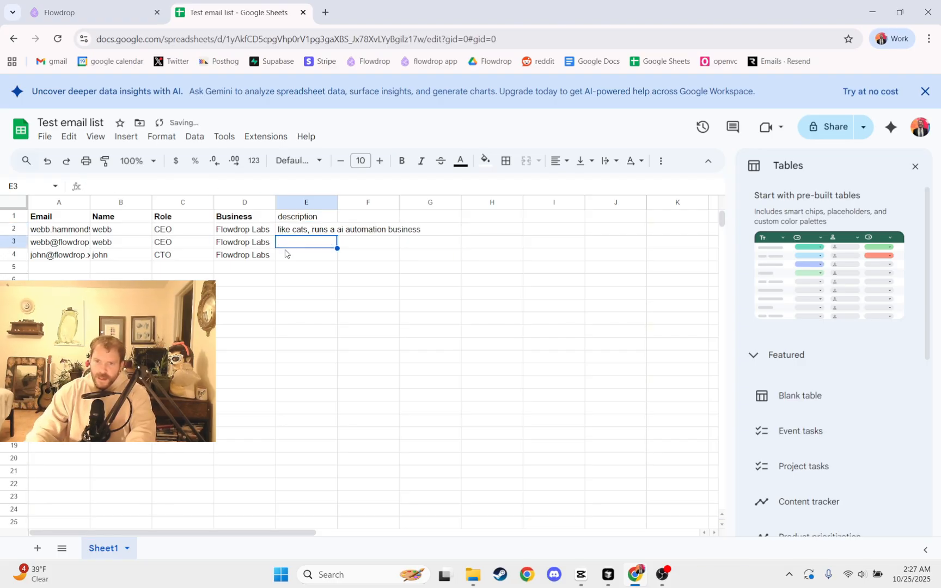
{"action": "key", "text": "Up"}
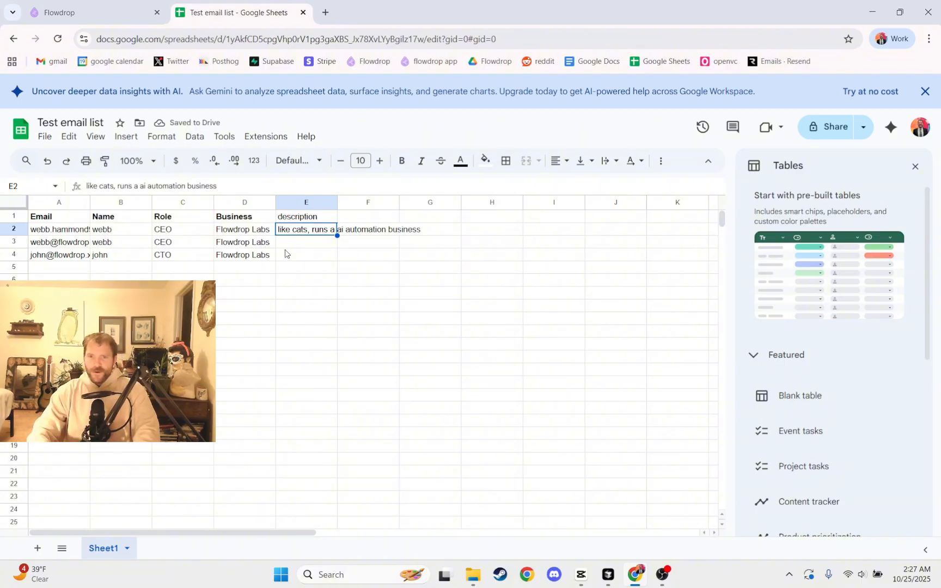
Switch back to the Flowdrop workflow editor and look over the node chain.
{"action": "left_click", "coordinate": [65, 17]}
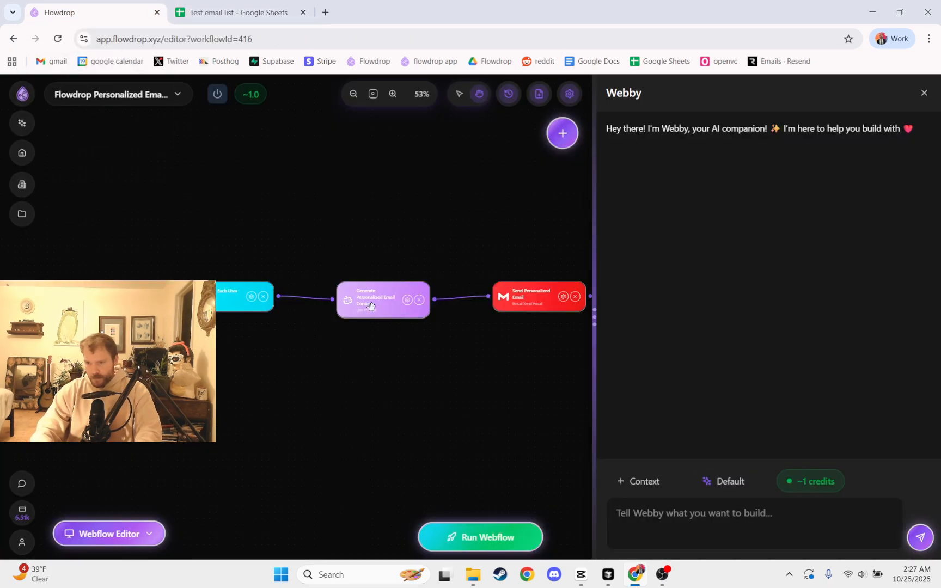
{"action": "left_click_drag", "start_coordinate": [478, 357], "coordinate": [486, 310]}
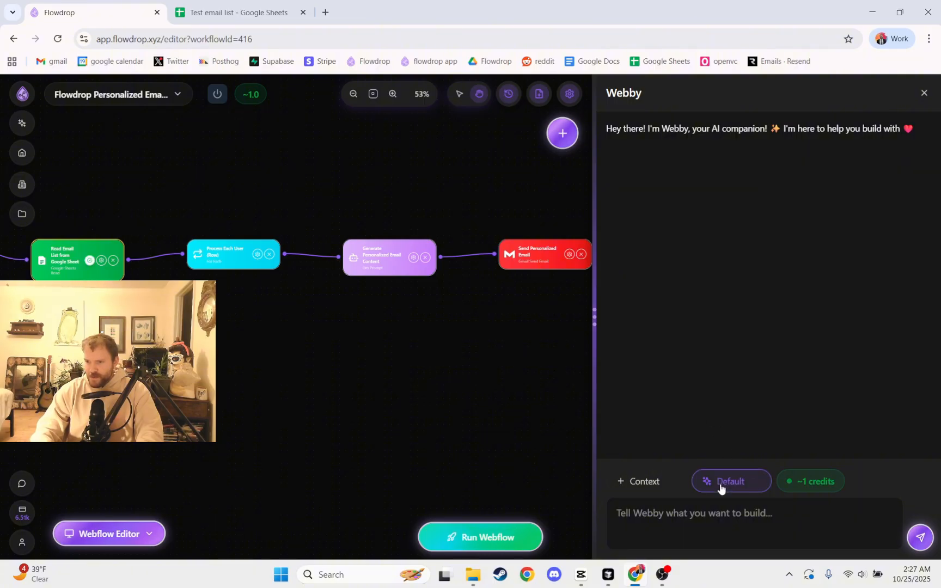
{"action": "left_click", "coordinate": [662, 483]}
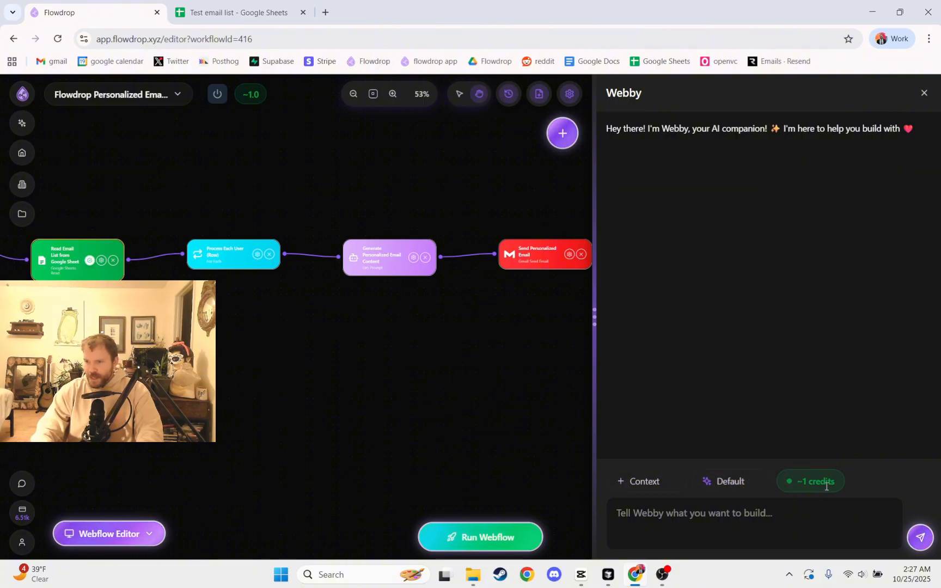
{"action": "left_click", "coordinate": [786, 520]}
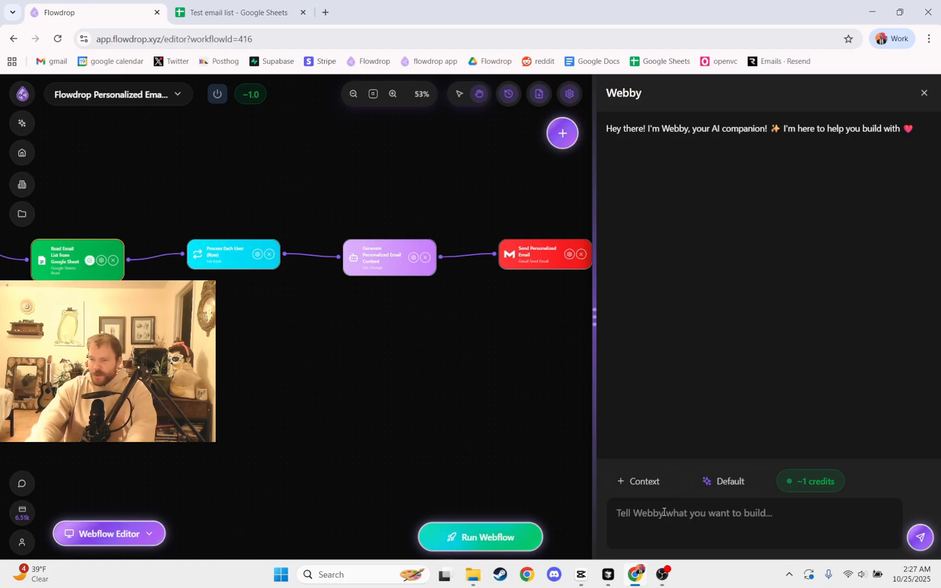
{"action": "type", "text": "sfhgfhj"}
{"action": "key", "text": "BackSpace"}
{"action": "key", "text": "BackSpace"}
{"action": "key", "text": "BackSpace"}
{"action": "key", "text": "BackSpace"}
{"action": "key", "text": "BackSpace"}
{"action": "key", "text": "BackSpace"}
{"action": "key", "text": "BackSpace"}
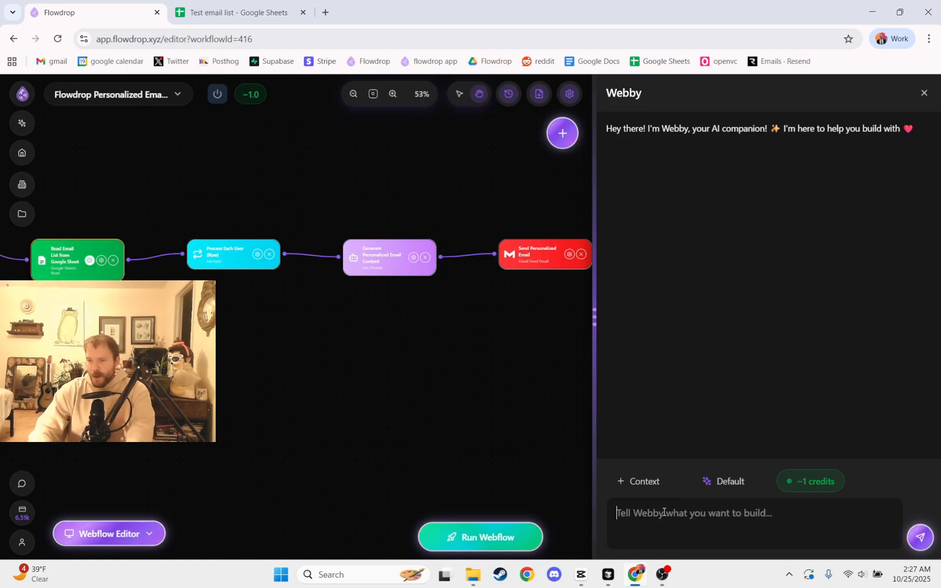
Add the llmPrompt1 node as context for the next message to Webby.
{"action": "left_click", "coordinate": [643, 487]}
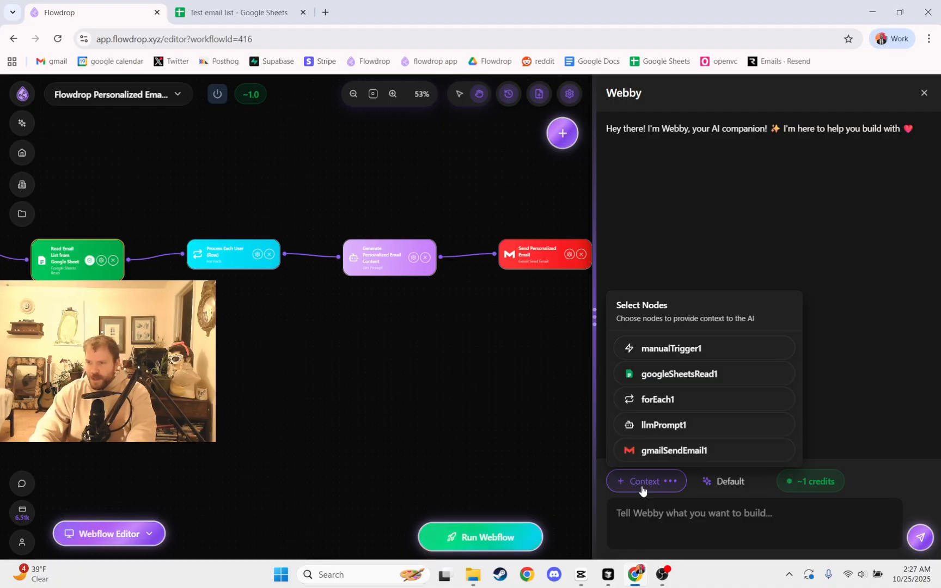
{"action": "left_click", "coordinate": [665, 426]}
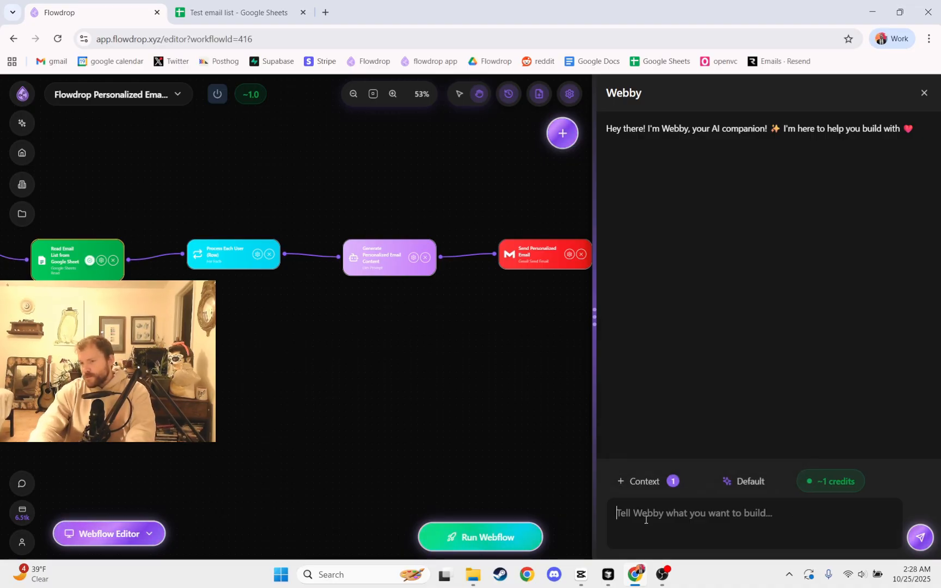
{"action": "left_click", "coordinate": [647, 481]}
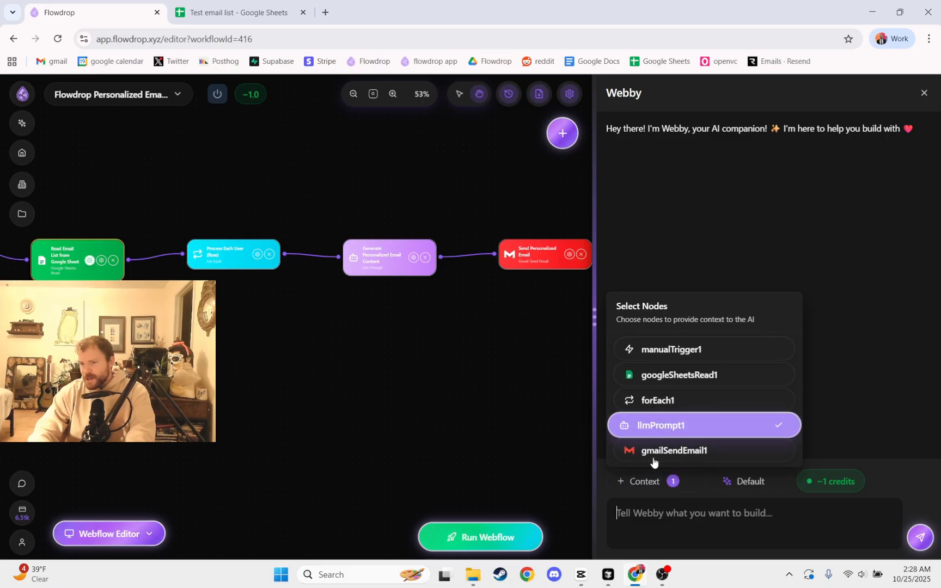
{"action": "left_click", "coordinate": [655, 520]}
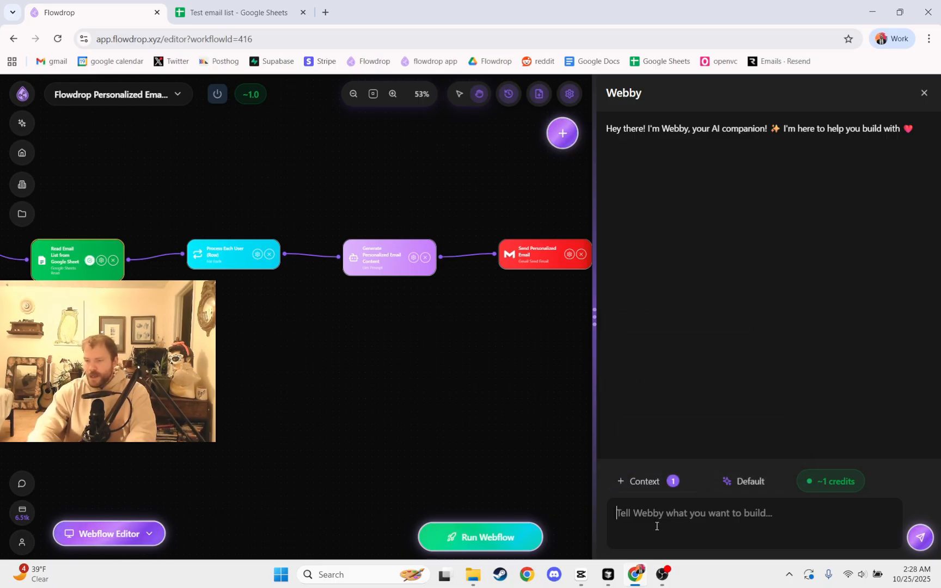
Ask Webby to assume all email recipients are Flowdrop employees, make the prompt representative of that, and make it more compelling with that information.
{"action": "type", "text": "lets assume that all "}
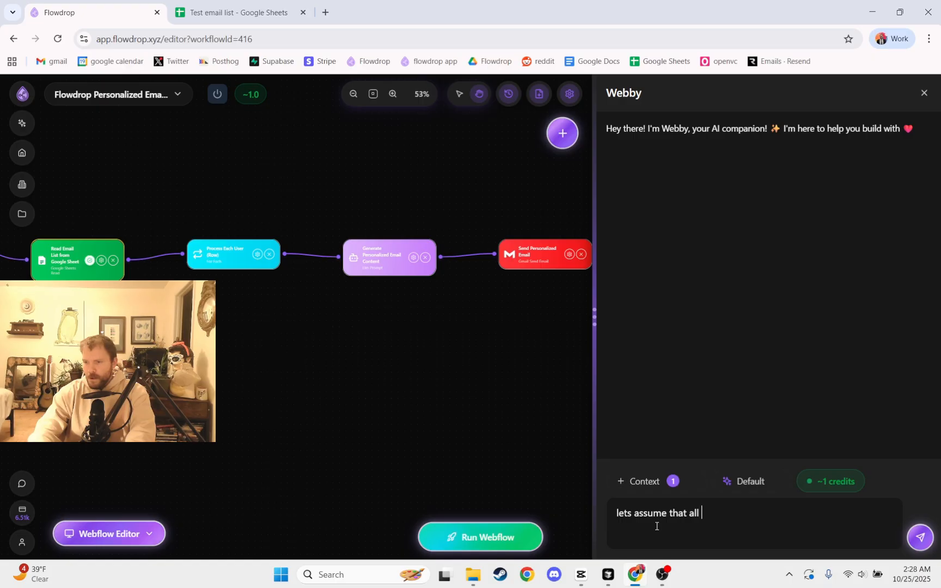
{"action": "type", "text": "of the email re"}
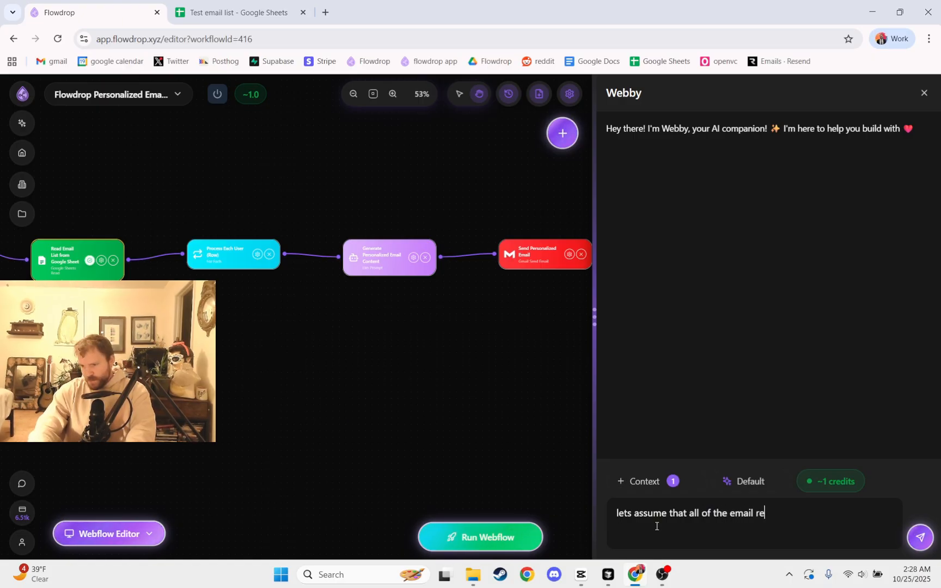
{"action": "type", "text": "cipients are emplo"}
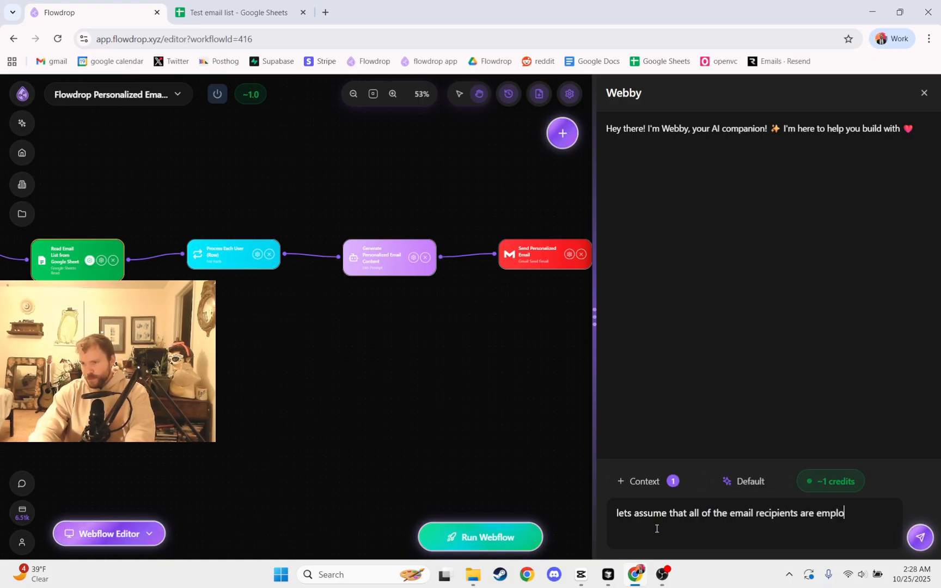
{"action": "type", "text": "yees of flowdrop"}
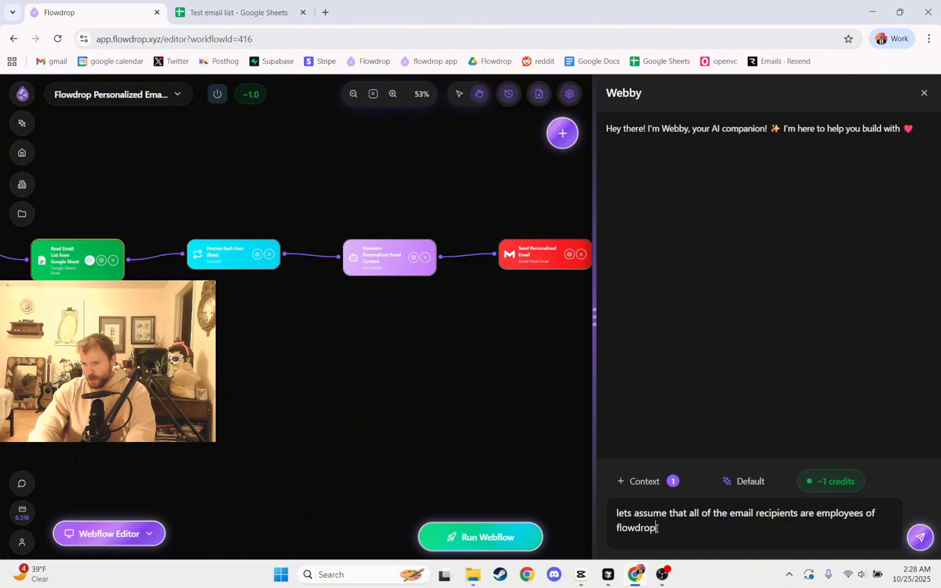
{"action": "type", "text": " can we "}
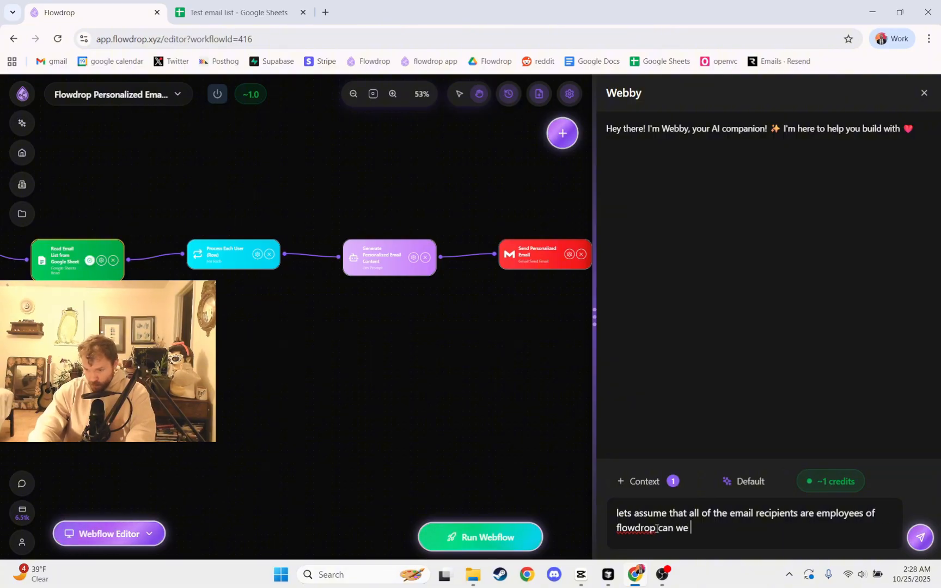
{"action": "type", "text": "make the prm"}
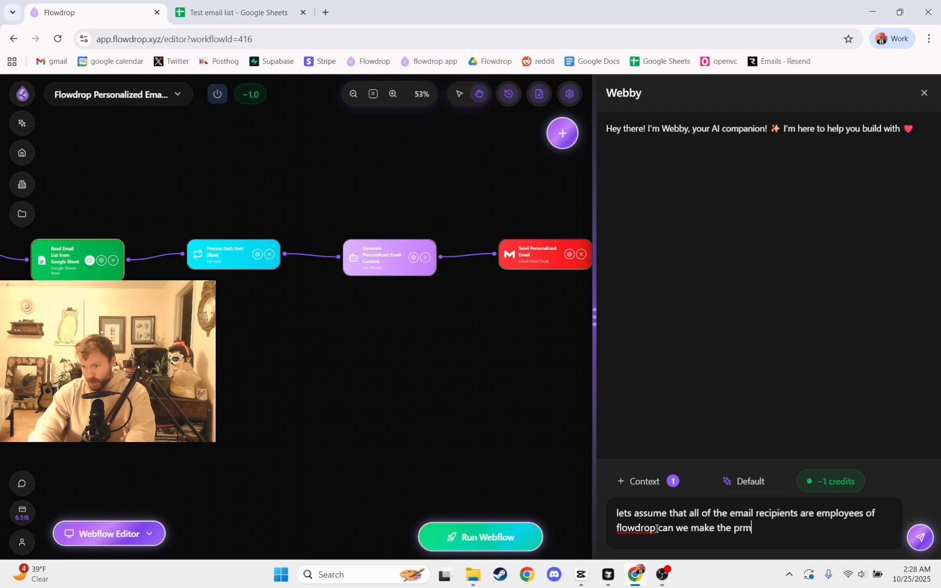
{"action": "key", "text": "BackSpace"}
{"action": "type", "text": "ompt repre"}
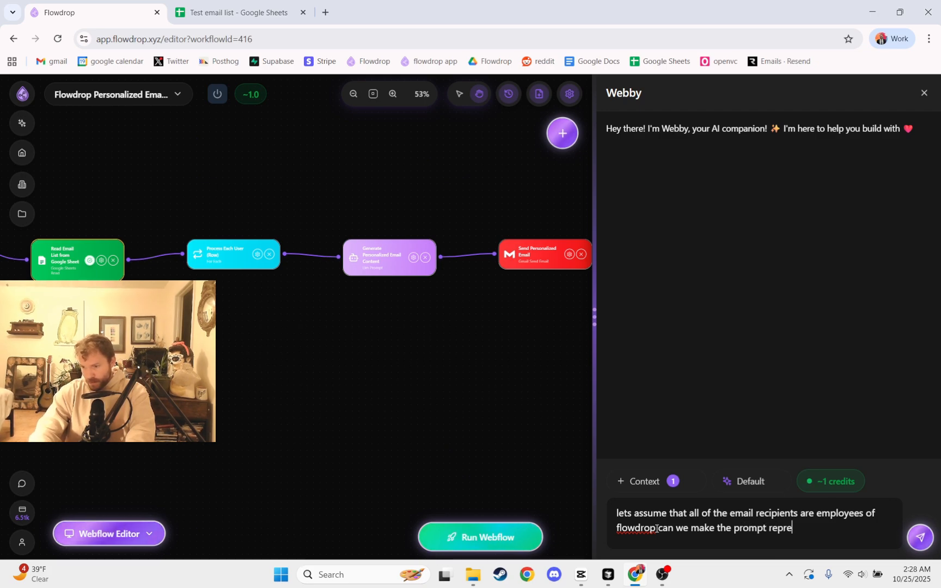
{"action": "type", "text": "sentative of"}
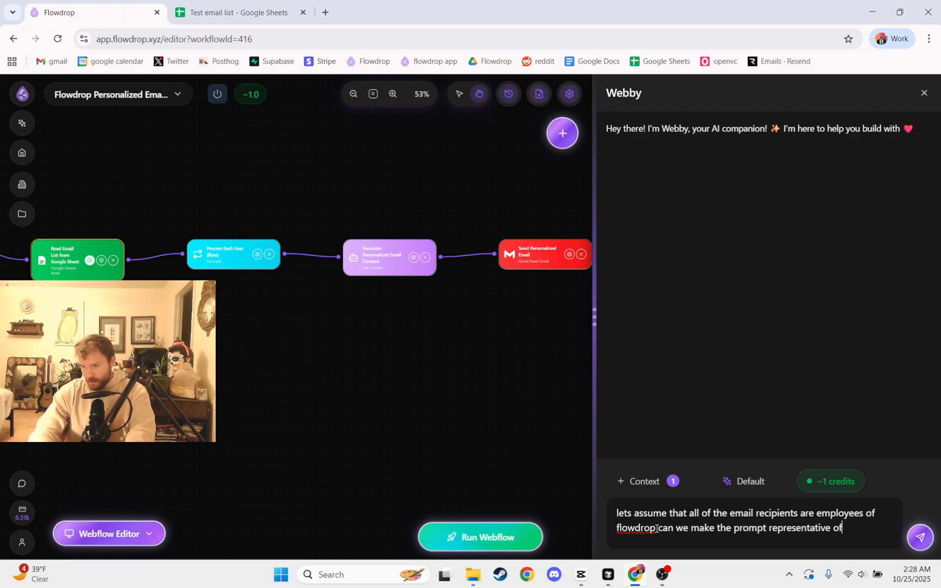
{"action": "type", "text": " that and make i"}
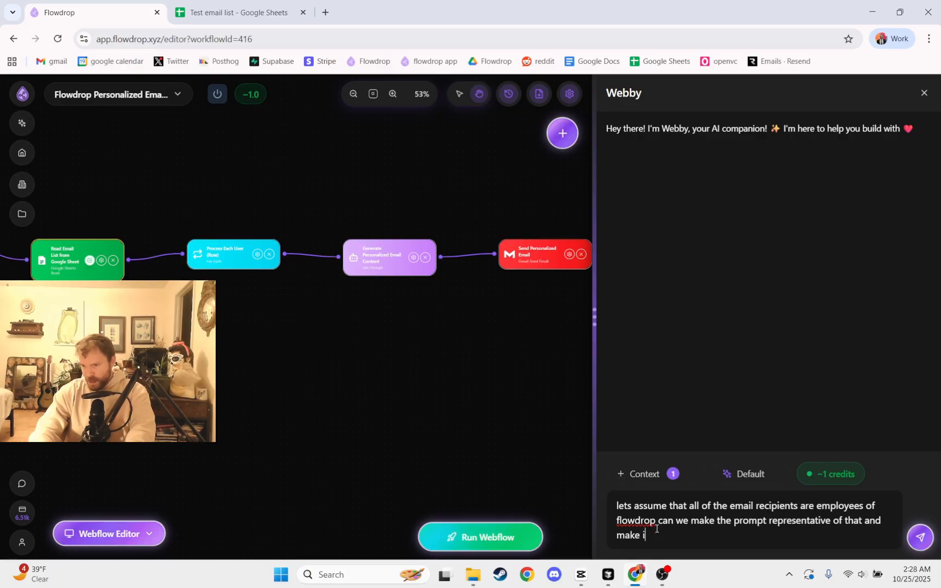
{"action": "type", "text": "t more comp"}
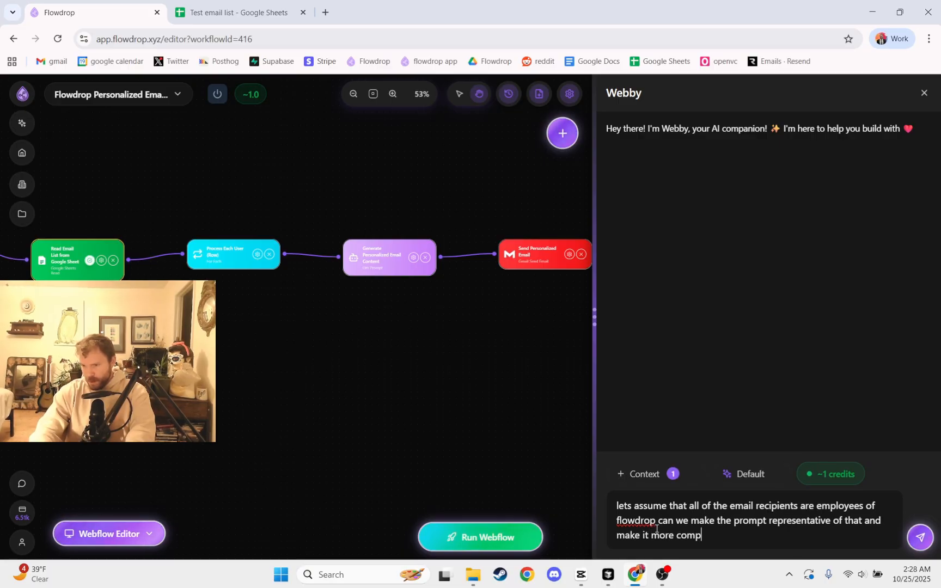
{"action": "type", "text": "elling with that in"}
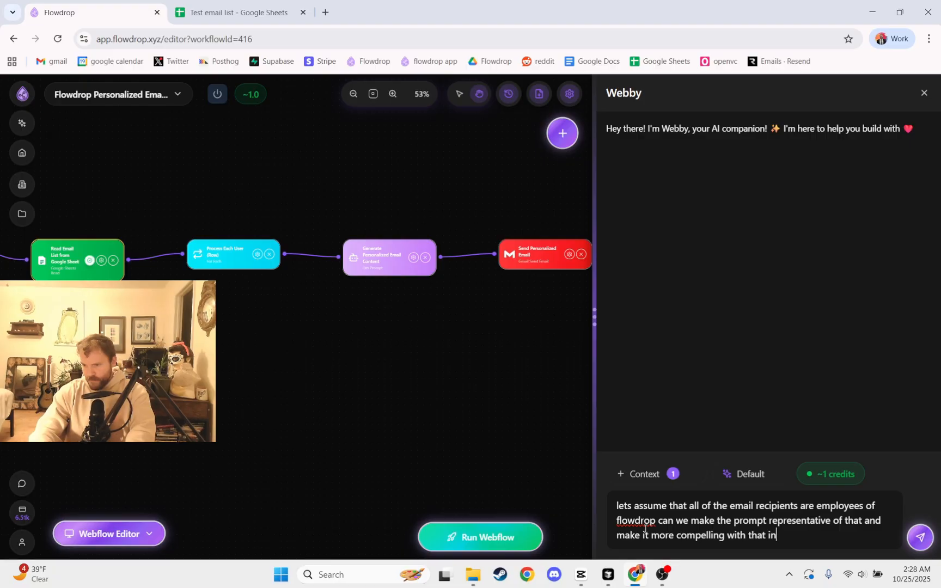
{"action": "type", "text": "formation"}
{"action": "key", "text": "Return"}
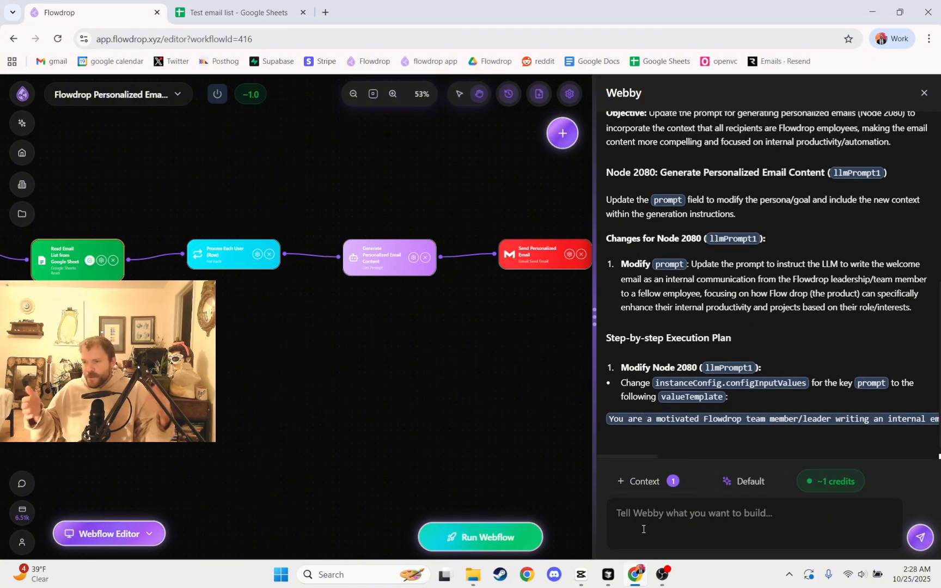
Review the nodes selected as Webby's context and set Webby's AI model to GPT-4.1.
{"action": "left_click", "coordinate": [645, 481]}
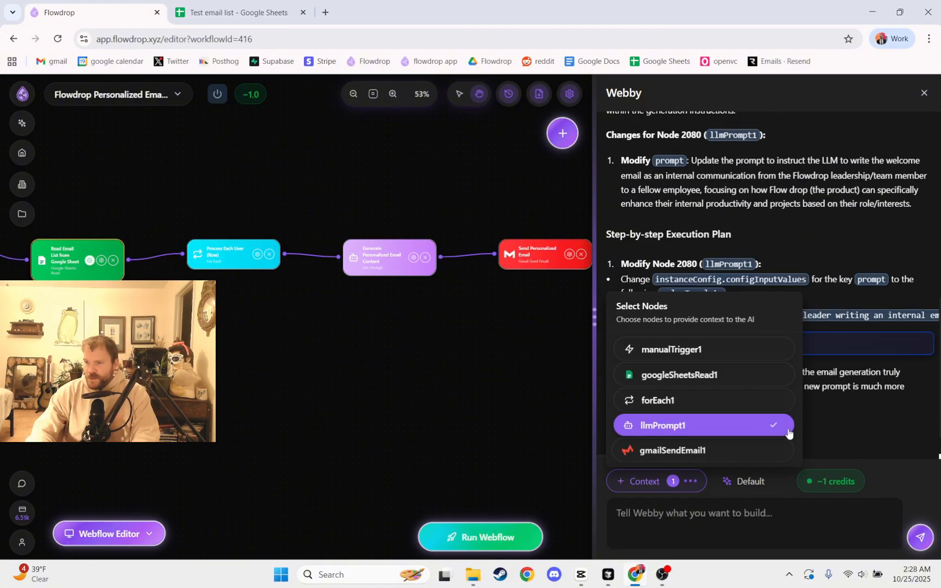
{"action": "left_click", "coordinate": [868, 412]}
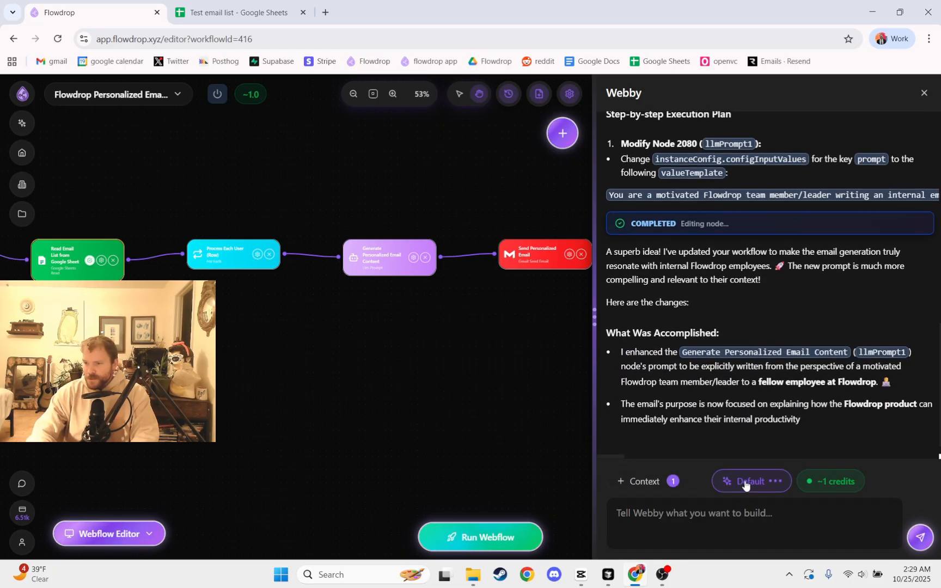
{"action": "left_click", "coordinate": [744, 486]}
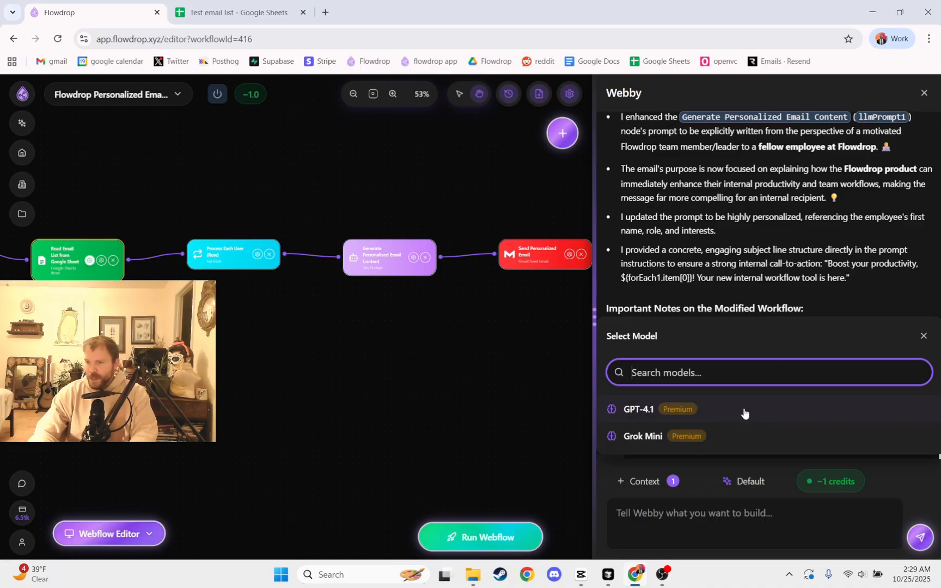
{"action": "left_click", "coordinate": [744, 414]}
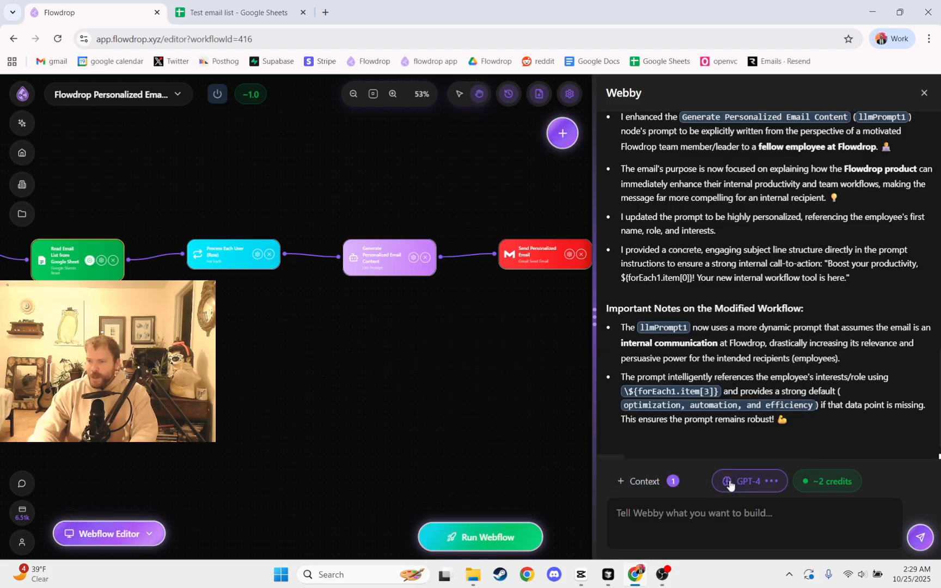
Check the selected model's credit cost per message and the account's remaining billing credits.
{"action": "left_click", "coordinate": [706, 515]}
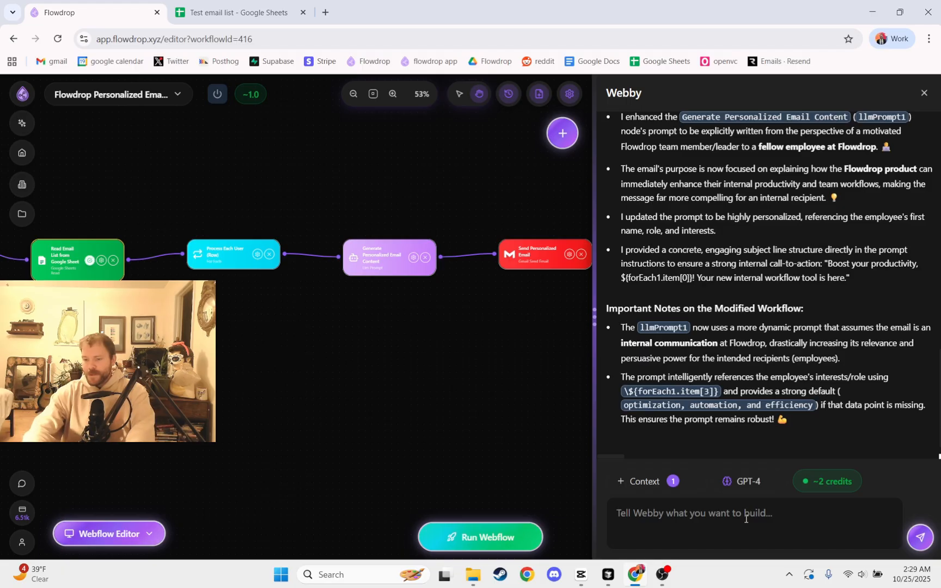
{"action": "left_click", "coordinate": [740, 491]}
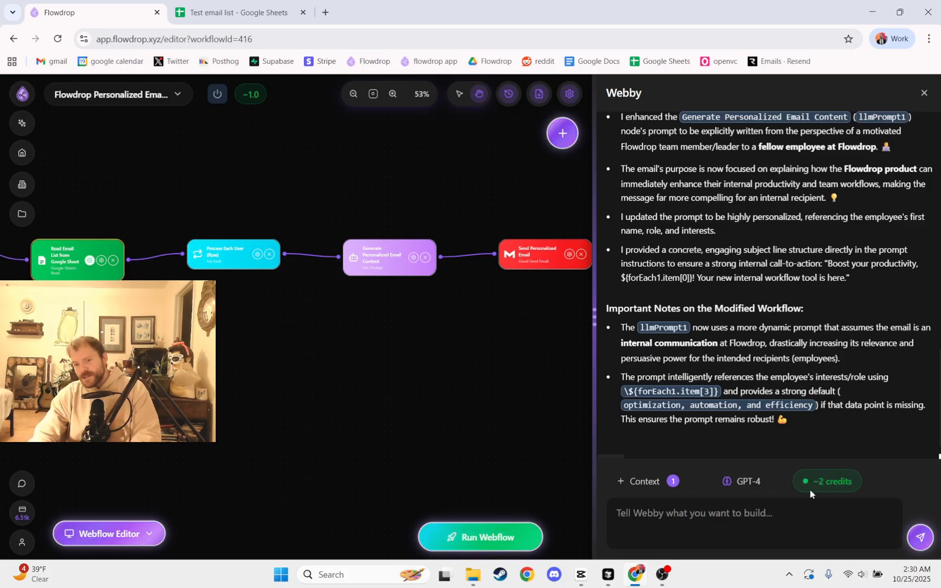
{"action": "mouse_move", "coordinate": [40, 516]}
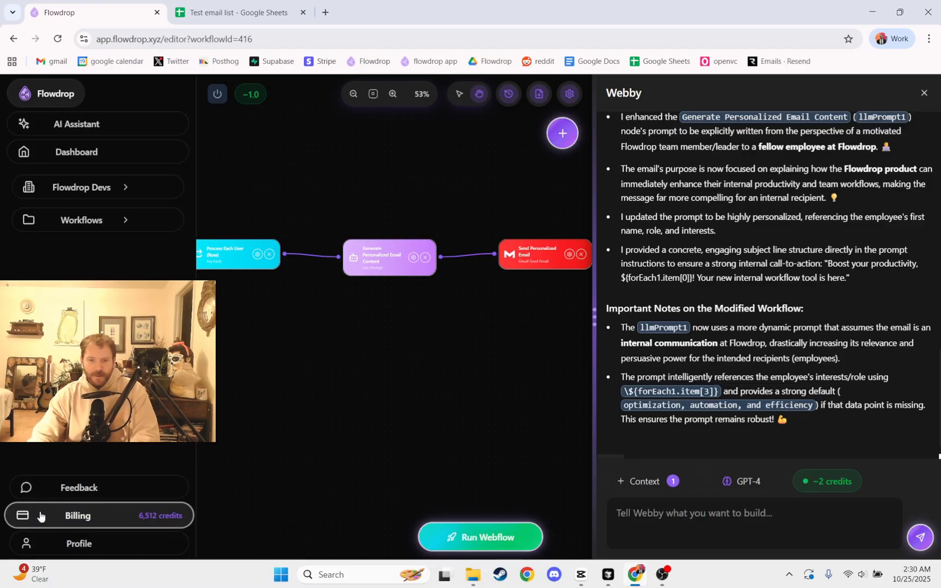